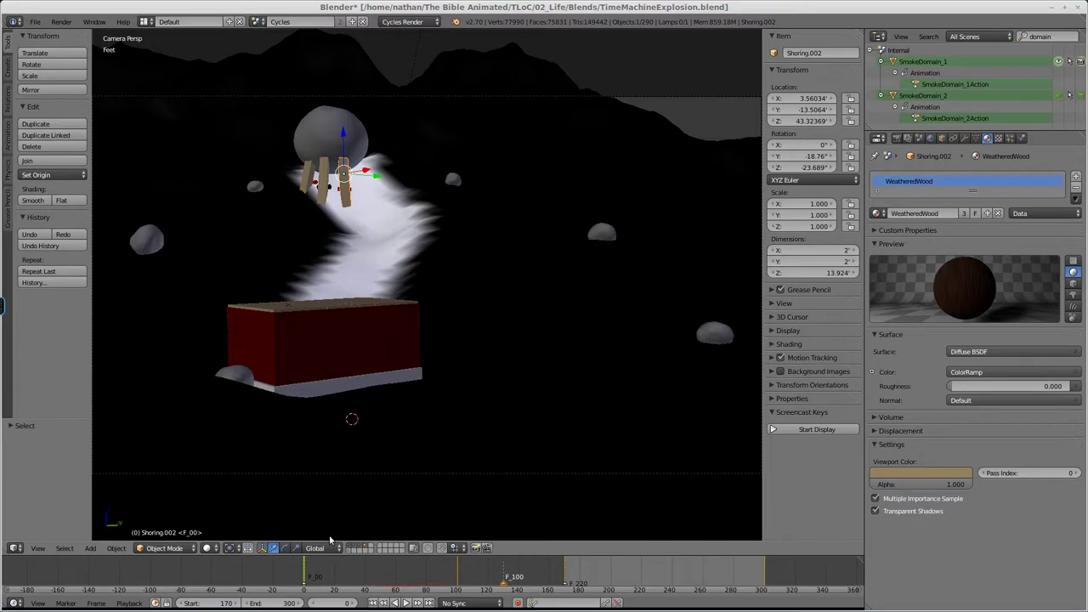
# - Scrub the Cycles scene's timeline to review the sphere's flight and its crash into the building, ending at frame 193
pyautogui.moveTo(304, 568); pyautogui.dragTo(592, 586)
pyautogui.moveTo(692, 585); pyautogui.dragTo(643, 583, button='middle')
pyautogui.moveTo(643, 587); pyautogui.dragTo(307, 588)
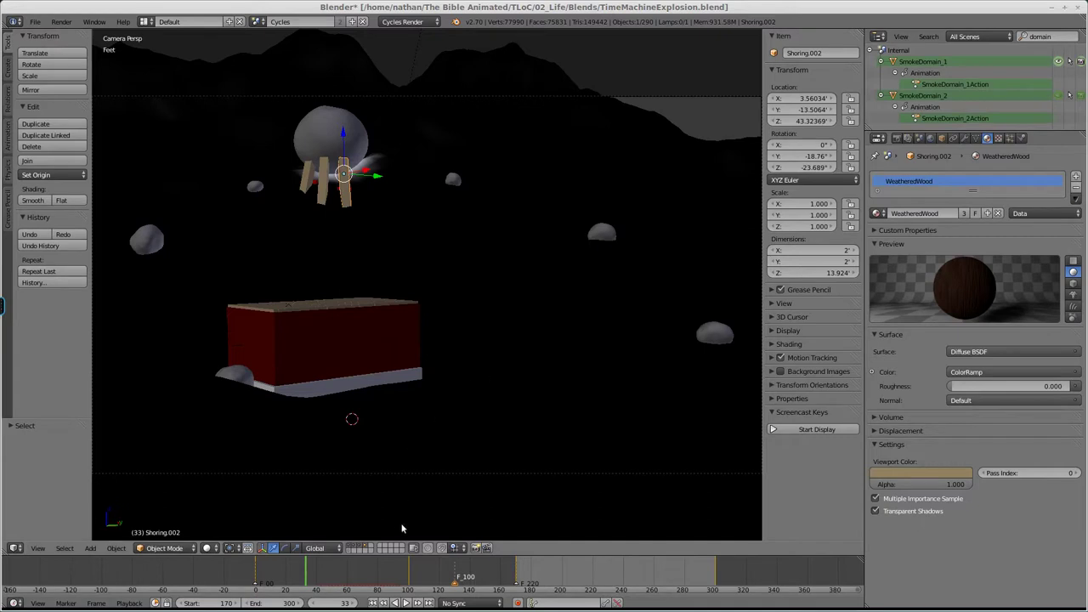
pyautogui.moveTo(331, 577); pyautogui.dragTo(378, 577)
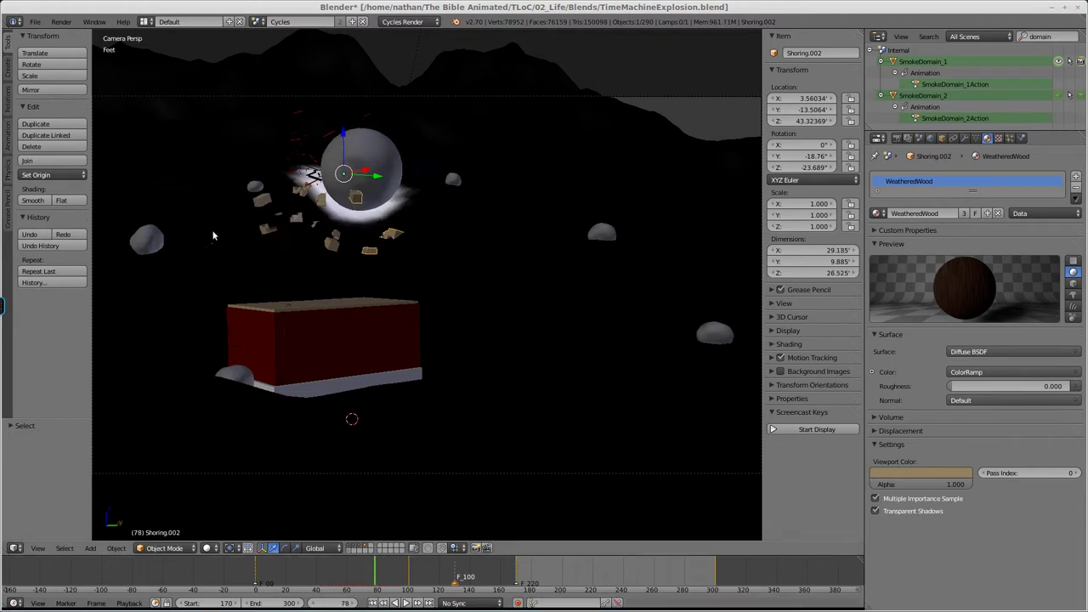
pyautogui.click(377, 581)
pyautogui.moveTo(378, 581); pyautogui.dragTo(434, 580)
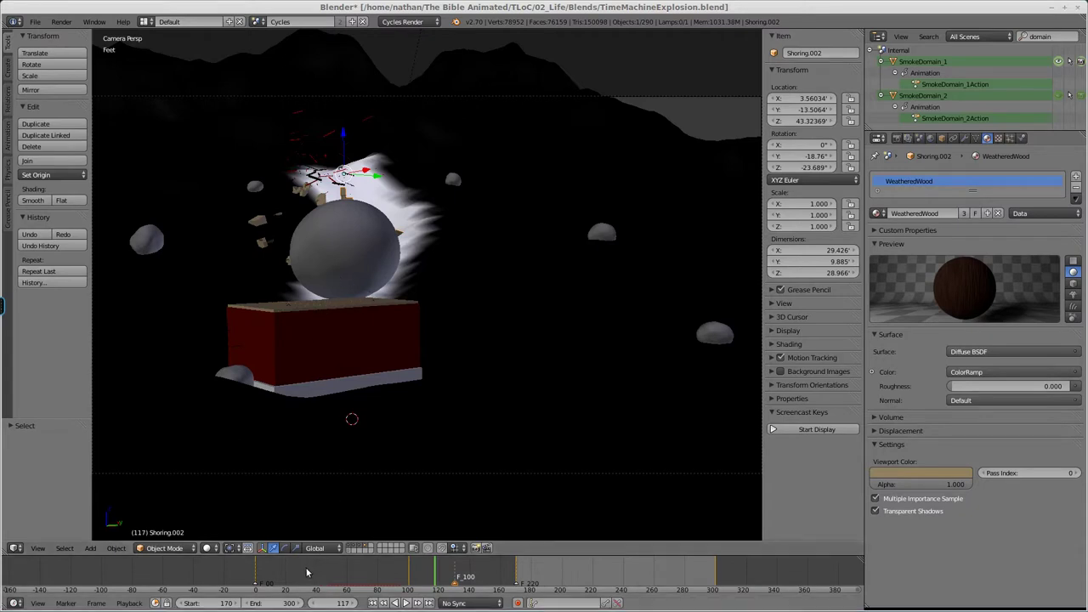
pyautogui.moveTo(306, 573); pyautogui.dragTo(551, 588)
# - Switch the render engine to Blender Render and scrub the crash animation to frame 256
pyautogui.click(394, 21)
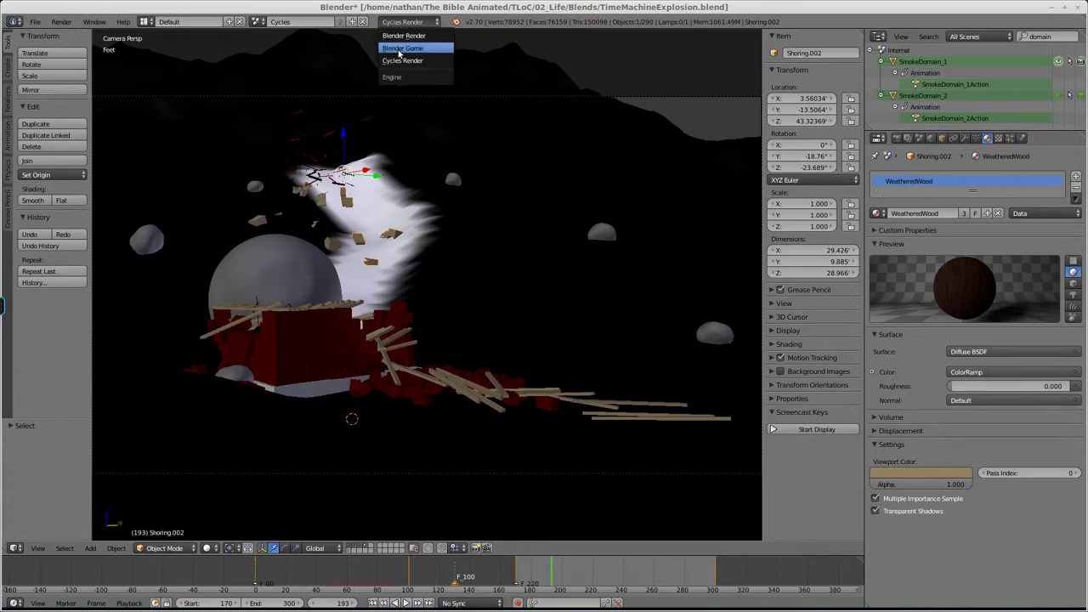
pyautogui.click(403, 35)
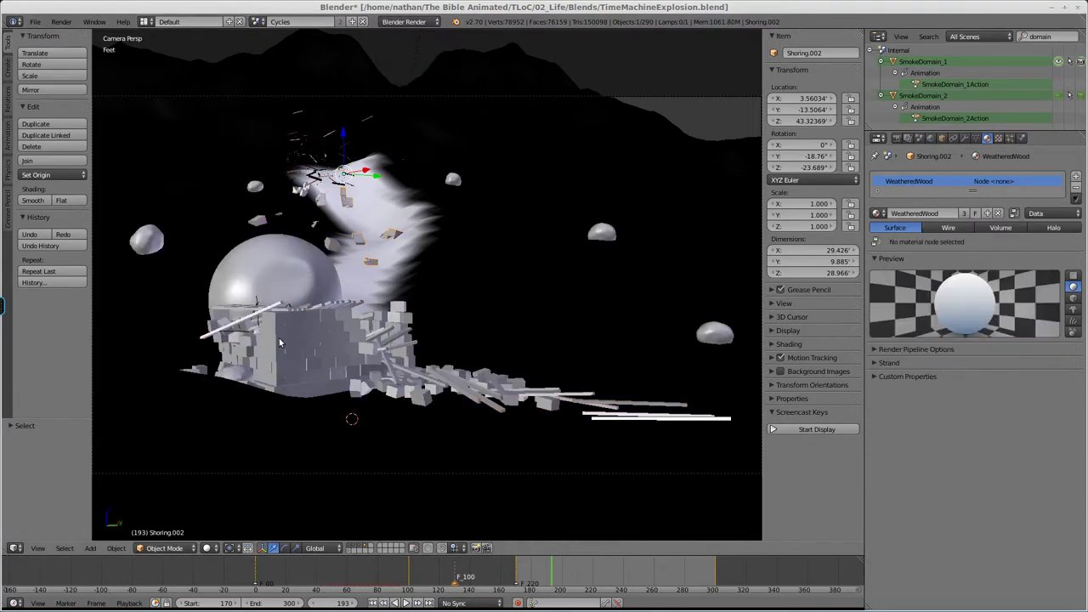
pyautogui.moveTo(563, 581); pyautogui.dragTo(362, 580)
pyautogui.moveTo(447, 296); pyautogui.dragTo(380, 298, button='middle')
pyautogui.moveTo(364, 580); pyautogui.dragTo(647, 582)
pyautogui.moveTo(389, 373); pyautogui.dragTo(415, 381, button='middle')
pyautogui.scroll(1, 412, 381)
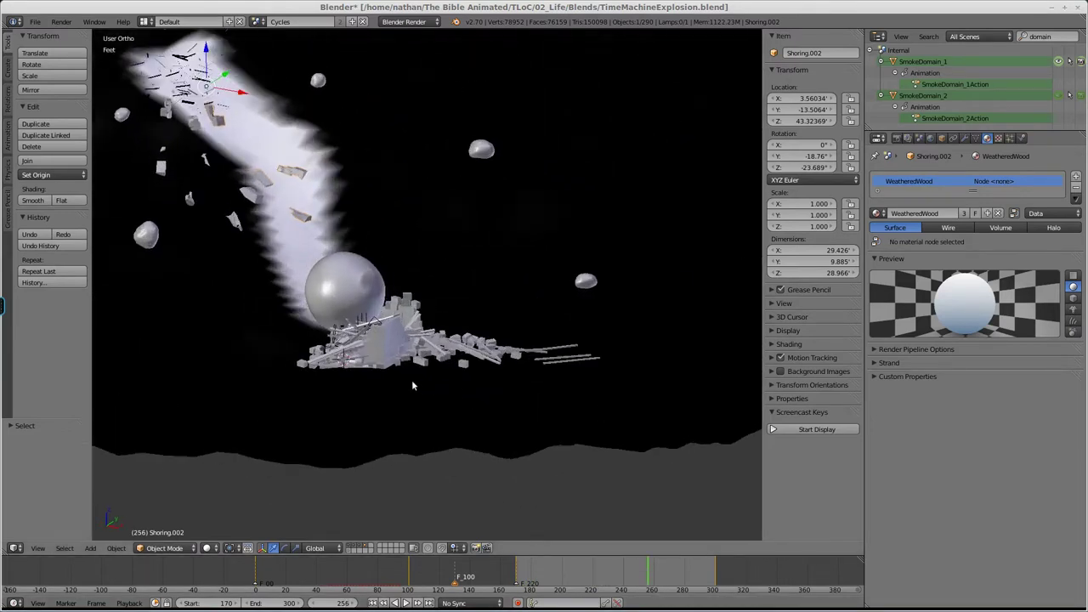
# - Select the Empty in the rubble beneath the sphere
pyautogui.rightClick(376, 319)
pyautogui.rightClick(359, 318)
pyautogui.rightClick(354, 325)
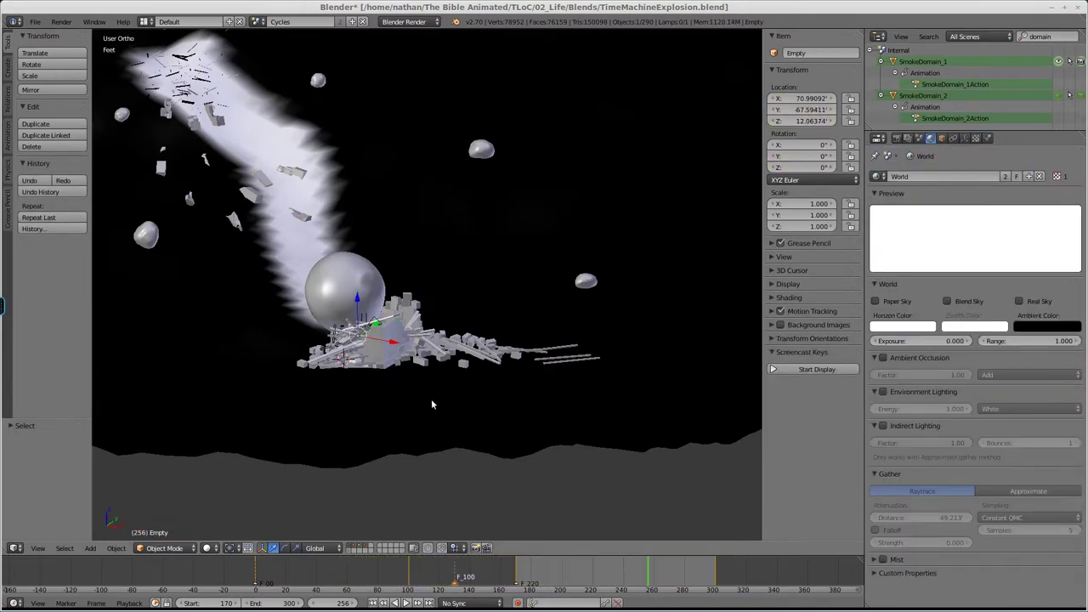
pyautogui.moveTo(444, 397); pyautogui.dragTo(444, 299, button='middle')
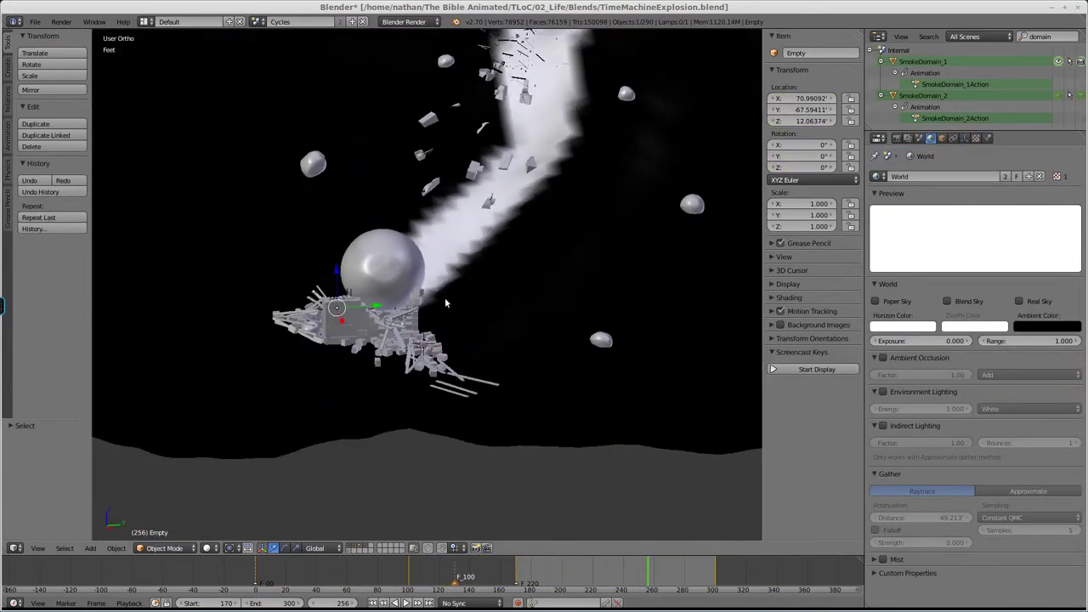
# - Return to the camera view at frame 282 and set the render engine back to Cycles Render
pyautogui.press('KP_0')
pyautogui.click(609, 575)
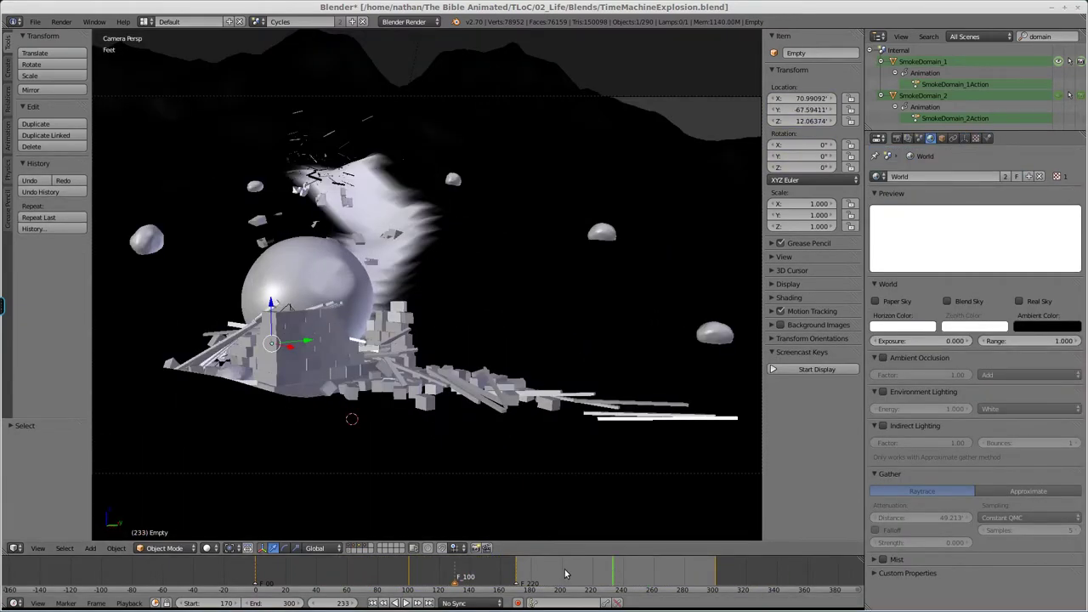
pyautogui.click(564, 574)
pyautogui.click(688, 576)
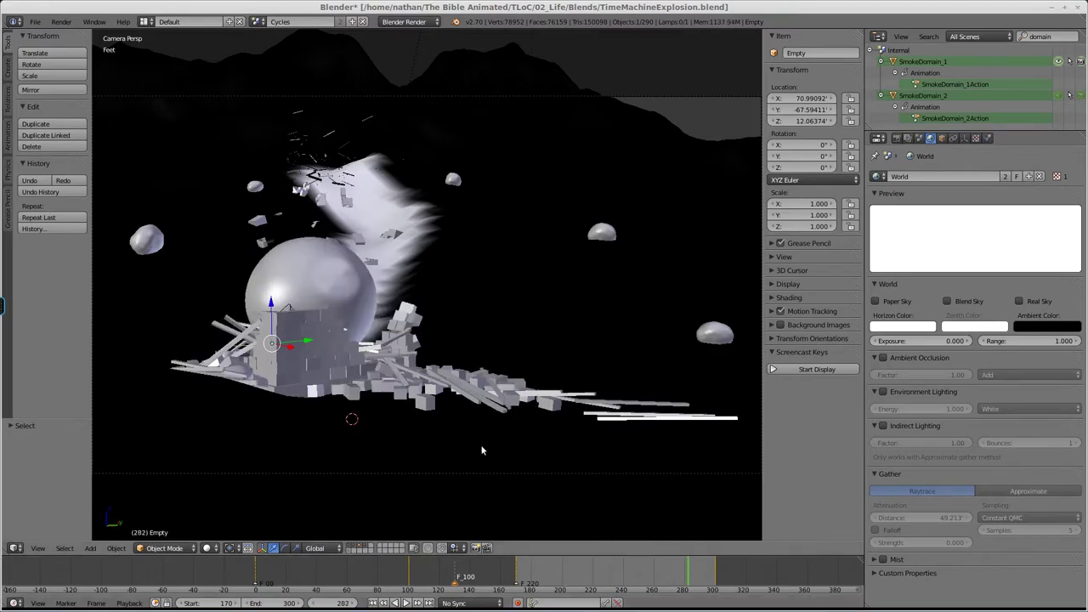
pyautogui.click(395, 22)
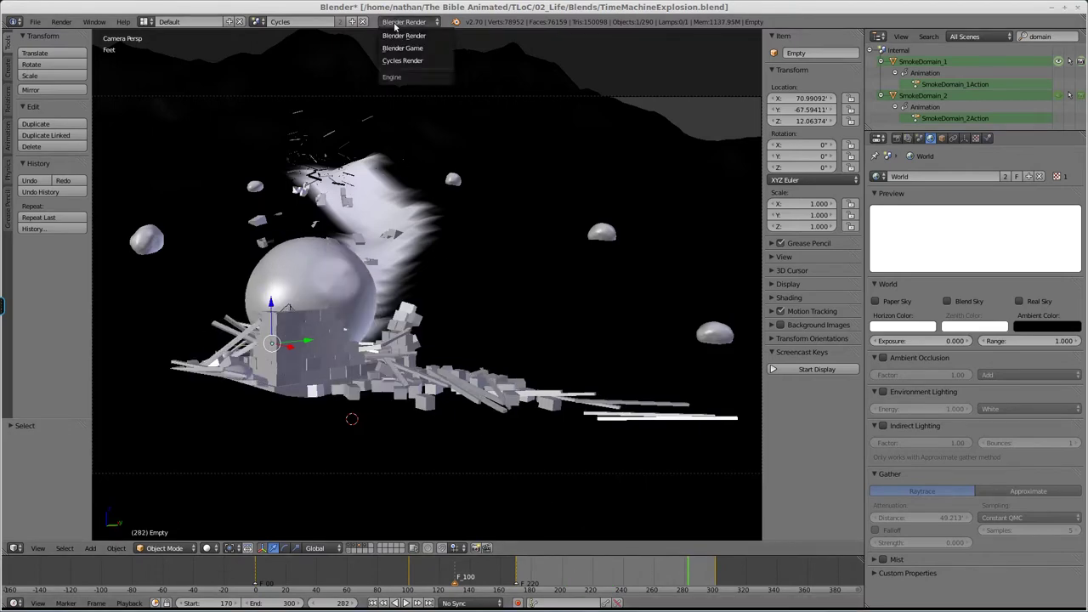
pyautogui.click(399, 61)
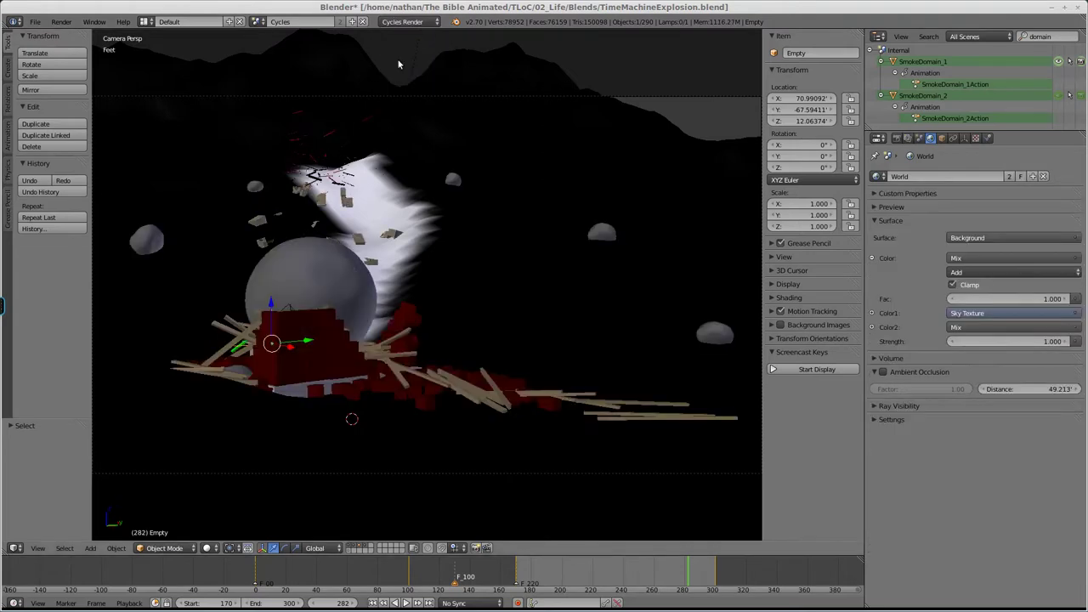
# - Switch to the Internal scene and check its smoke and fire simulation at several frames up to frame 211
pyautogui.click(256, 21)
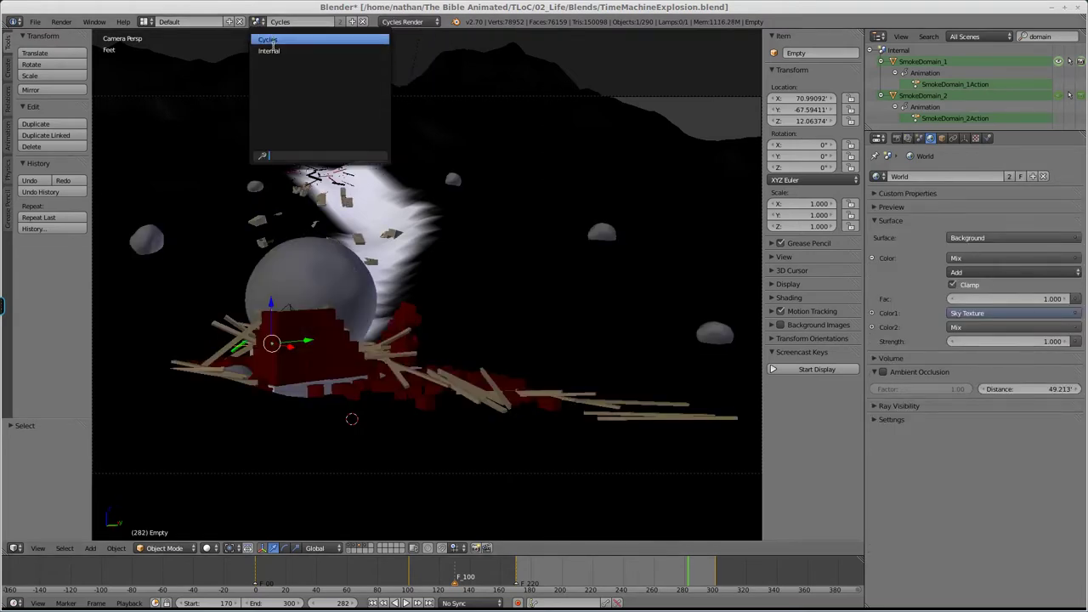
pyautogui.click(270, 51)
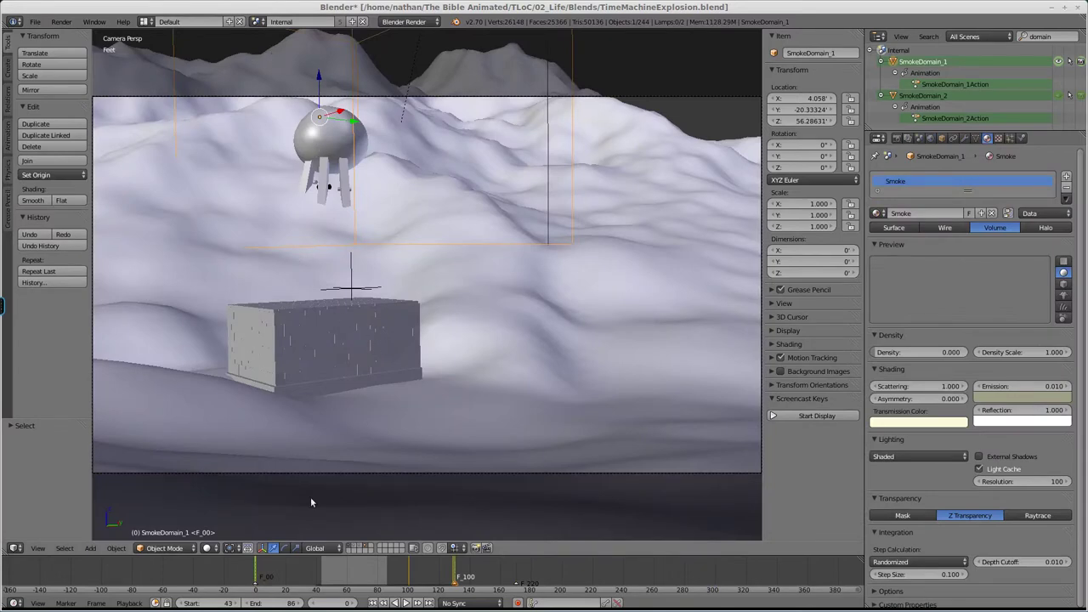
pyautogui.moveTo(256, 576); pyautogui.dragTo(334, 580)
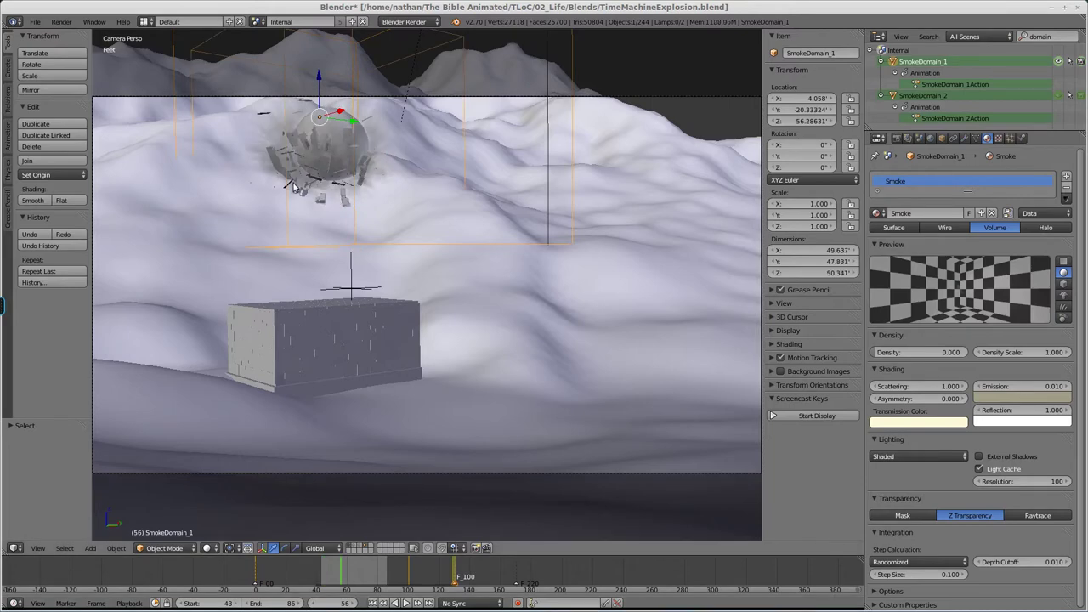
pyautogui.click(491, 576)
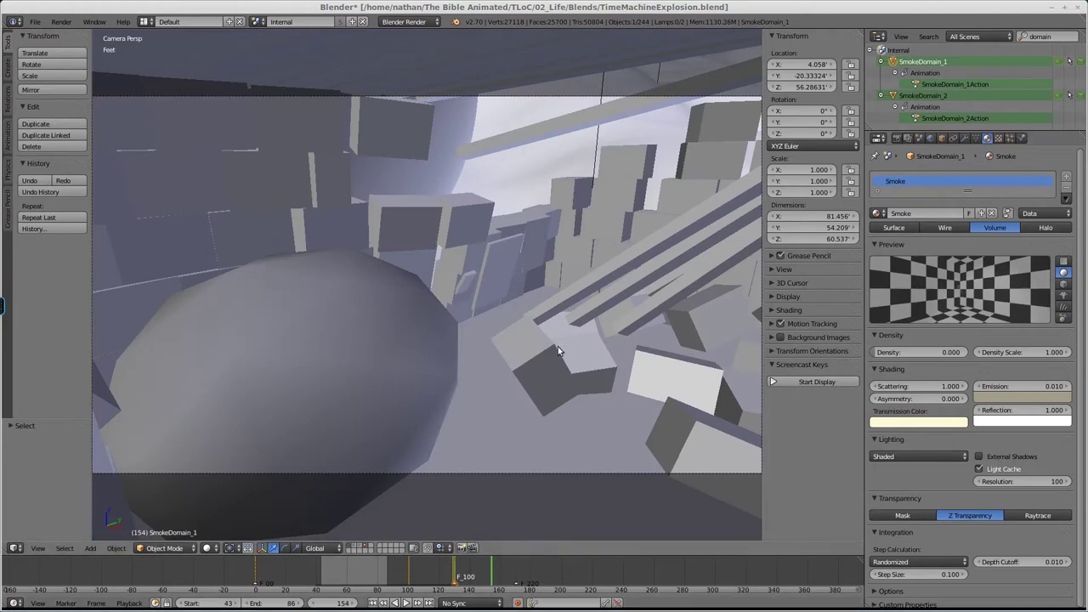
pyautogui.click(543, 576)
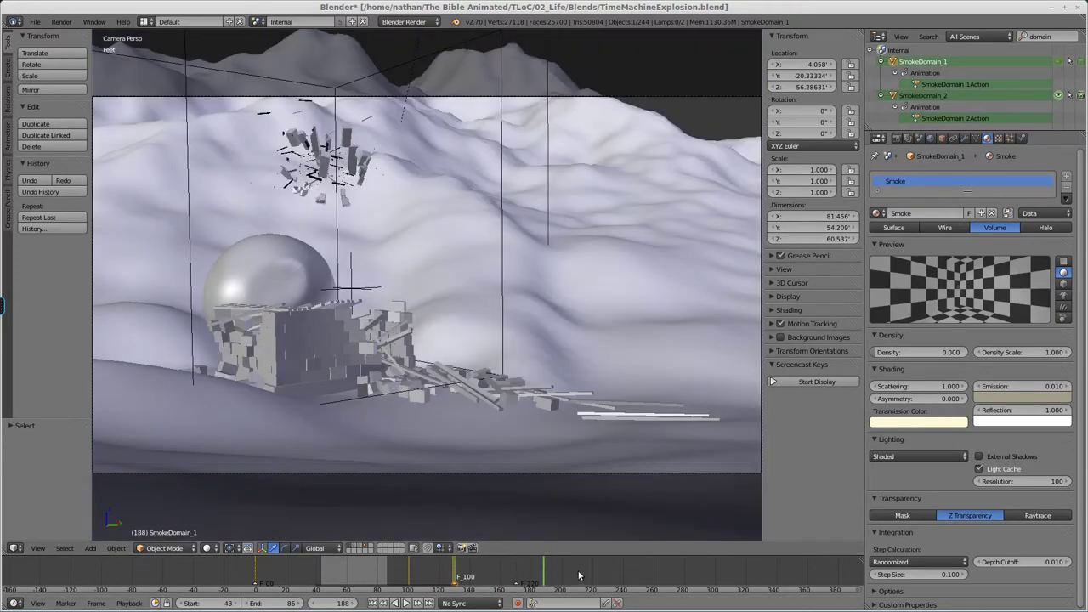
pyautogui.click(579, 576)
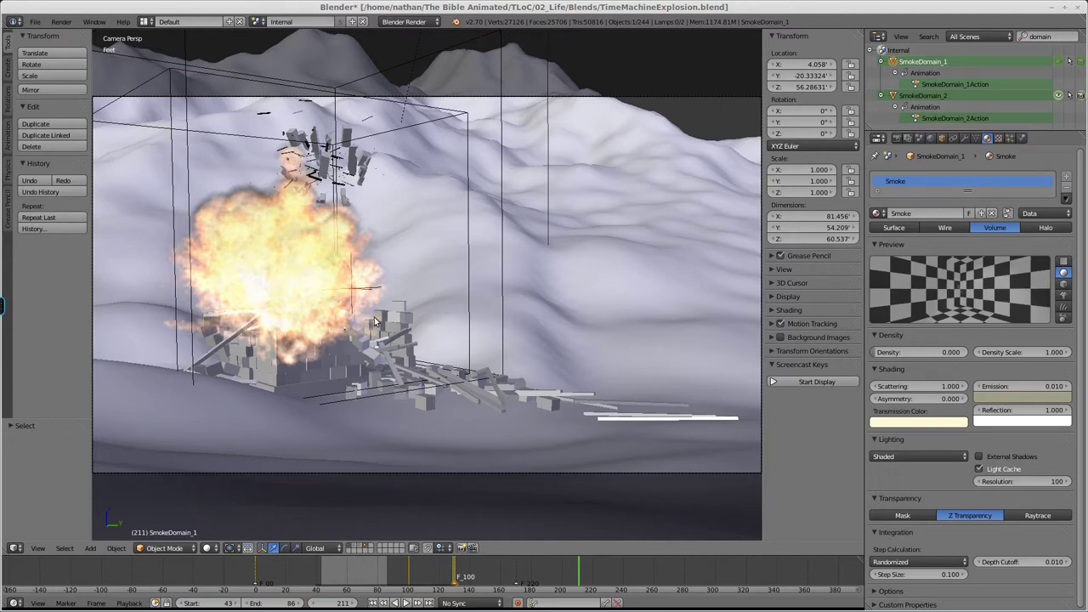
# - Return to the Cycles scene, load the Compositing screen layout and maximize the node editor
pyautogui.click(258, 21)
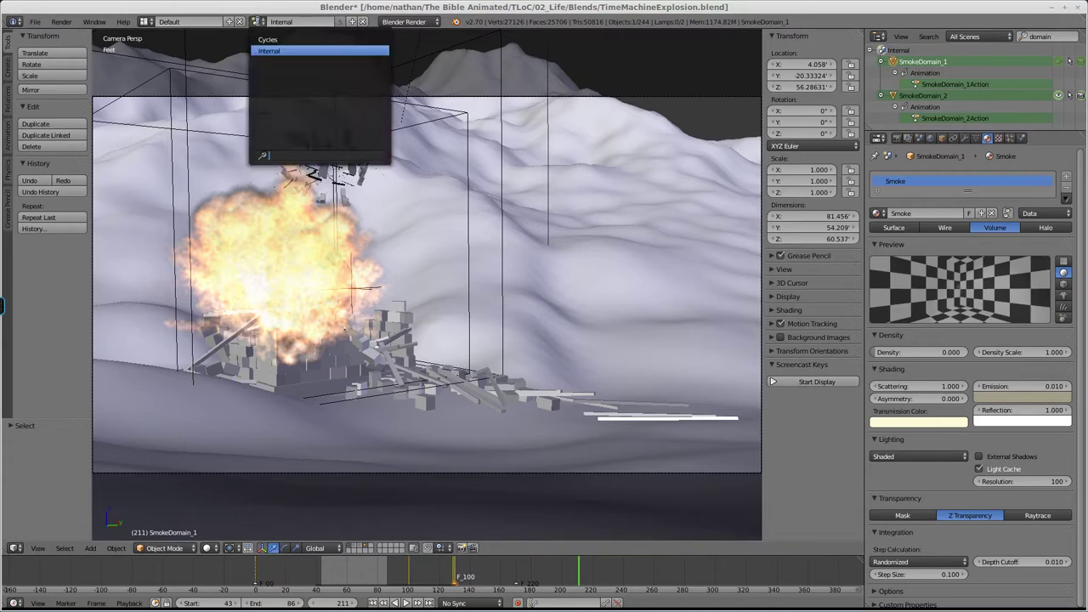
pyautogui.click(266, 40)
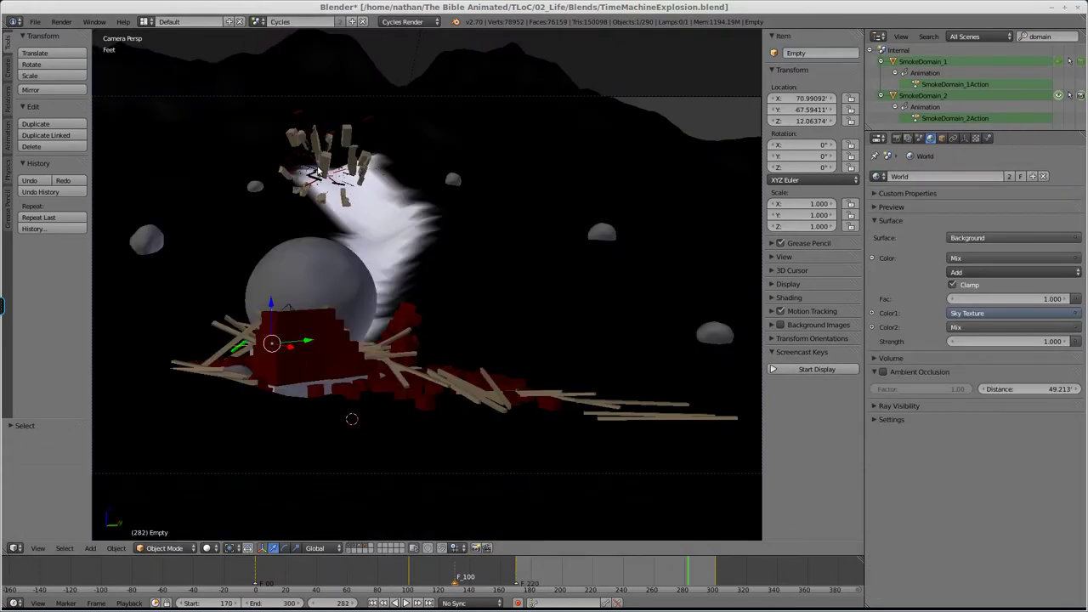
pyautogui.click(146, 22)
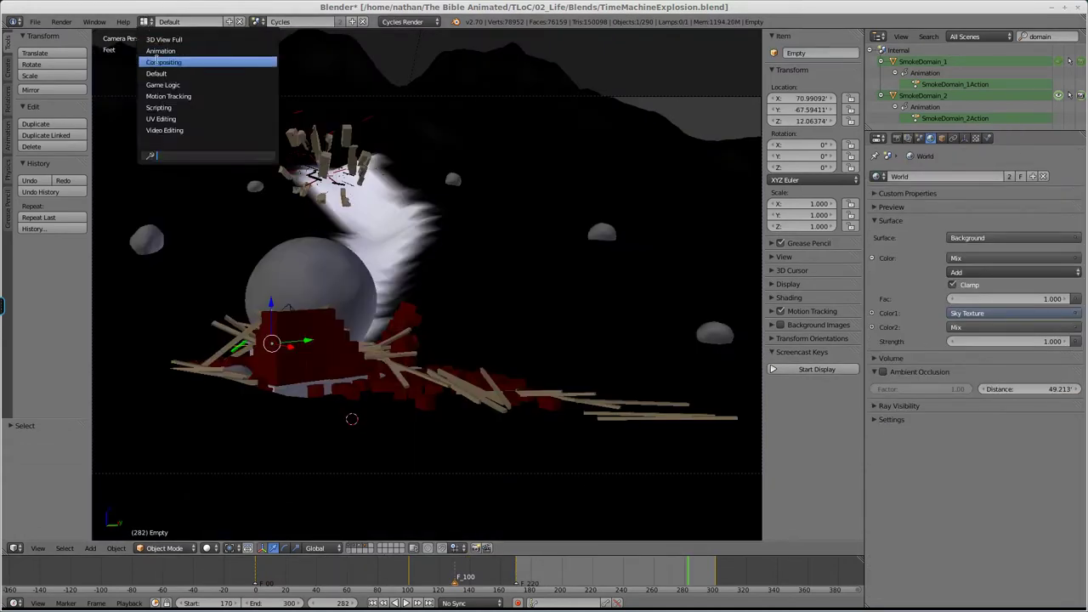
pyautogui.click(158, 64)
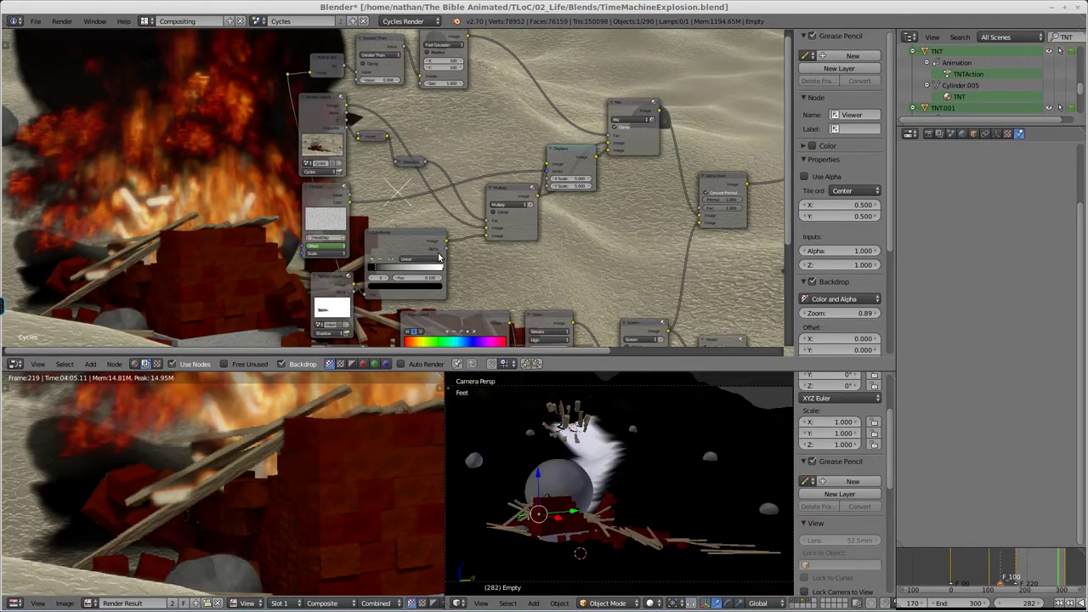
pyautogui.hotkey('ctrl', 'Up')
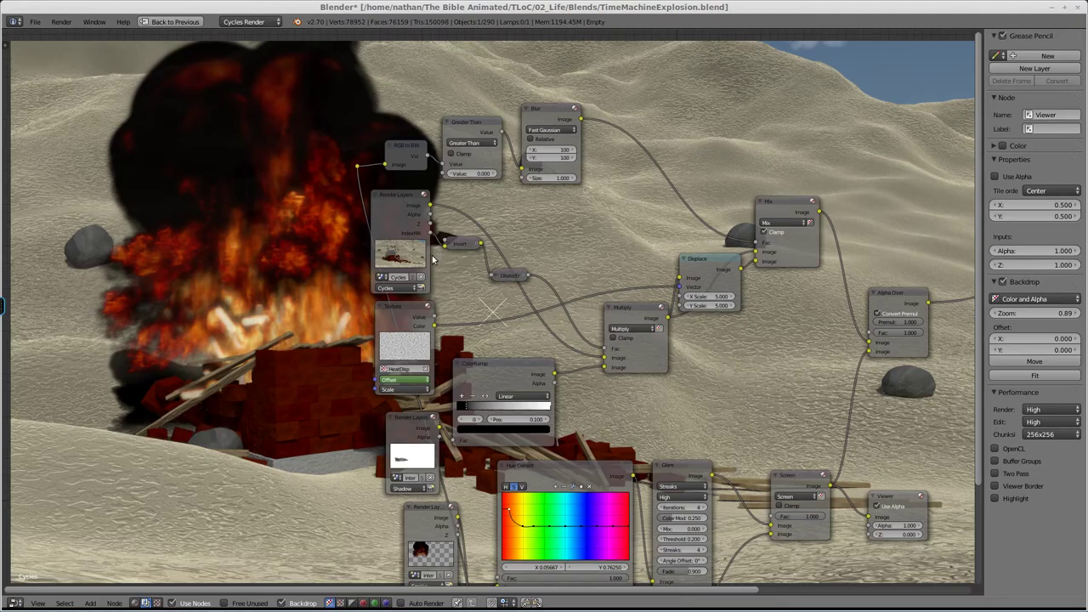
# - Place the spare Viewer node beside the Cycles Render Layers node and feed it that layer's Image output
pyautogui.moveTo(492, 287); pyautogui.dragTo(383, 283, button='middle')
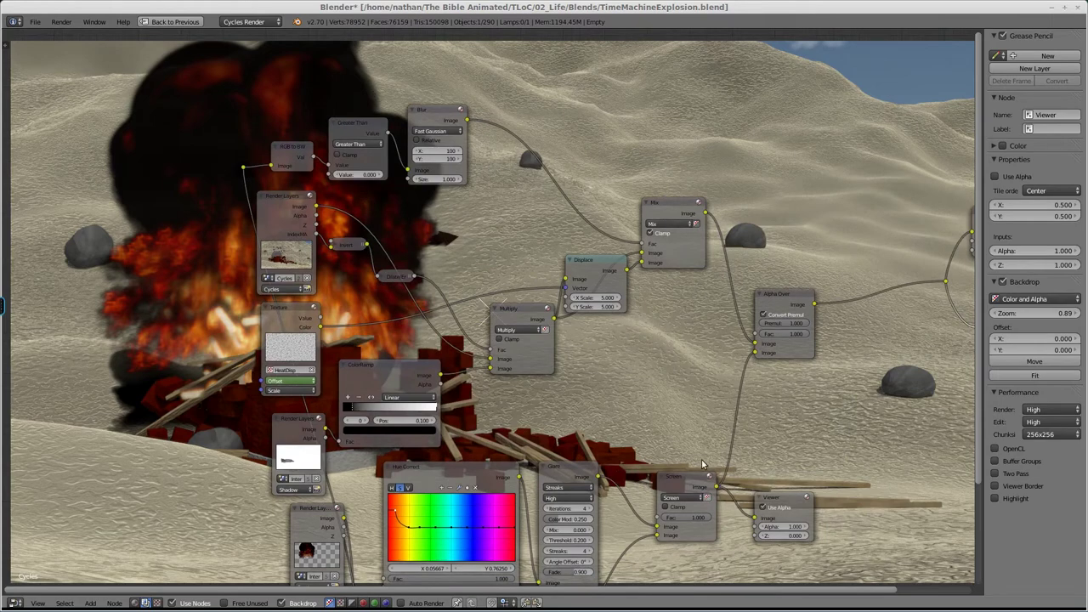
pyautogui.moveTo(770, 496); pyautogui.dragTo(441, 203)
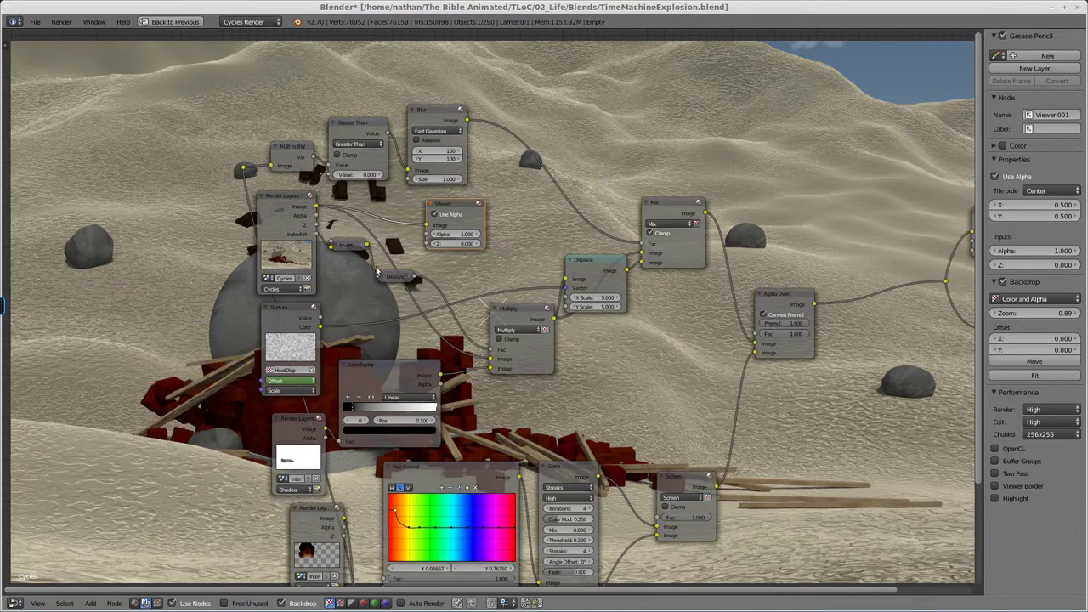
pyautogui.moveTo(506, 305); pyautogui.dragTo(421, 242, button='middle')
pyautogui.scroll(-2, 462, 279)
pyautogui.moveTo(560, 301); pyautogui.dragTo(490, 286, button='middle')
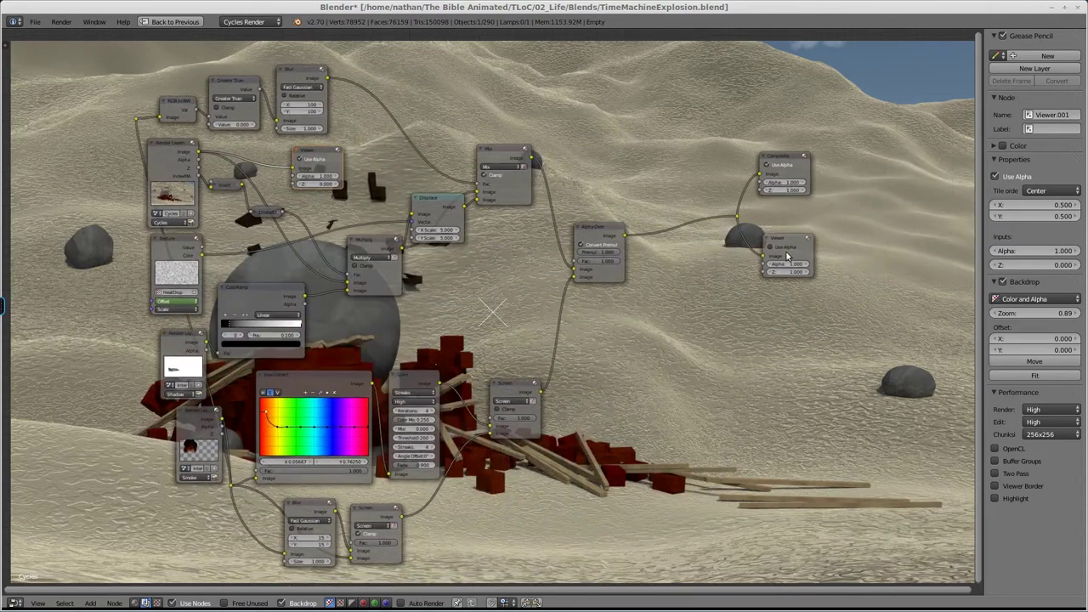
# - Compare the final composite with the raw Cycles render layer in the backdrop by activating their Viewer nodes in turn
pyautogui.click(783, 237)
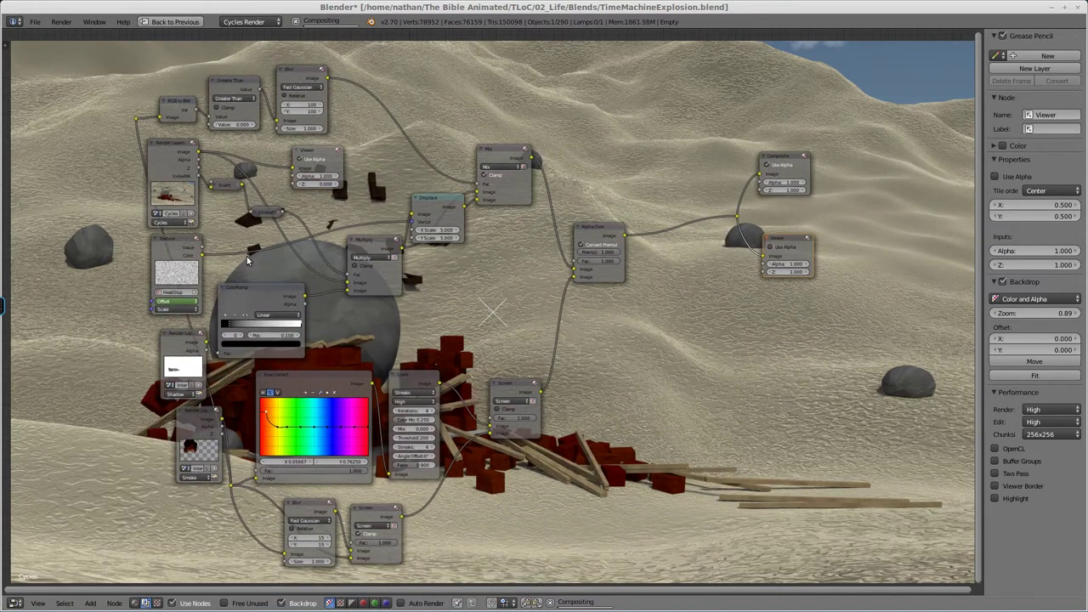
pyautogui.moveTo(126, 277); pyautogui.dragTo(563, 258, button='middle')
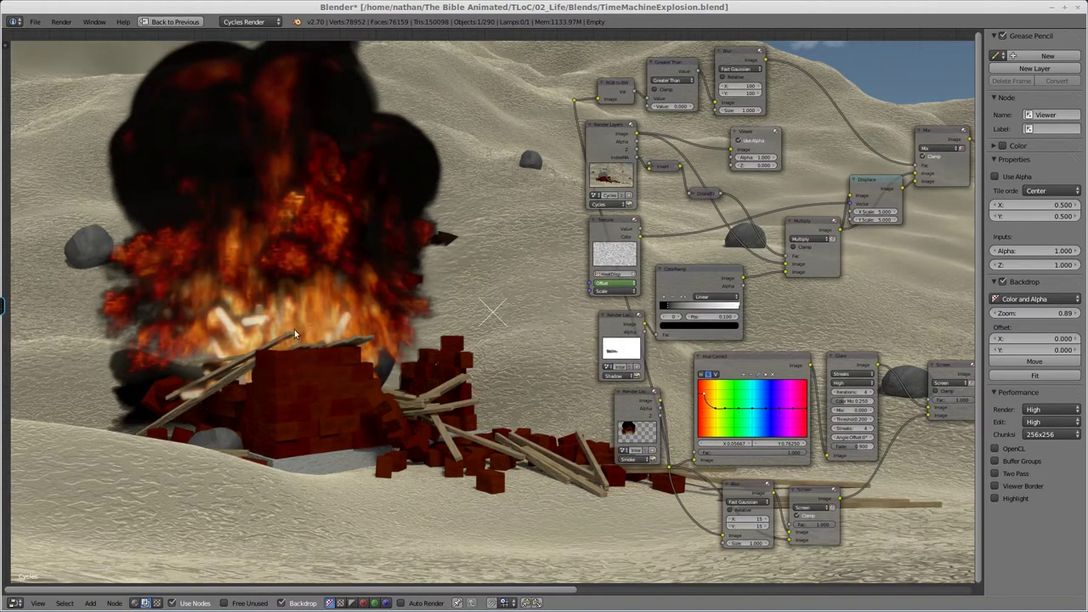
pyautogui.moveTo(791, 319); pyautogui.dragTo(535, 350, button='middle')
pyautogui.scroll(1, 535, 350)
pyautogui.click(265, 143)
pyautogui.click(429, 135)
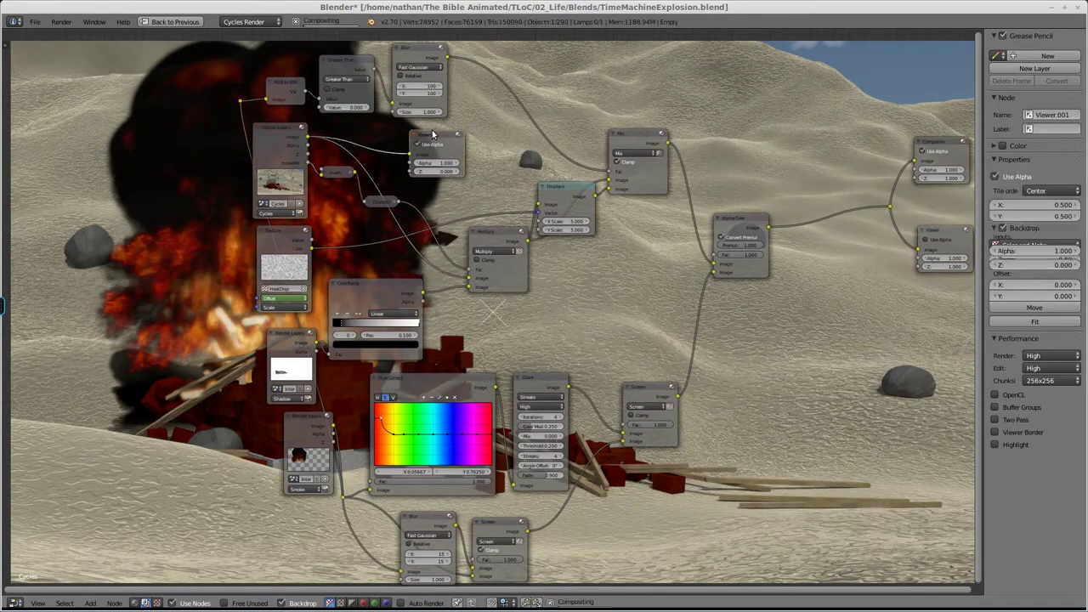
pyautogui.moveTo(331, 242); pyautogui.dragTo(586, 221, button='middle')
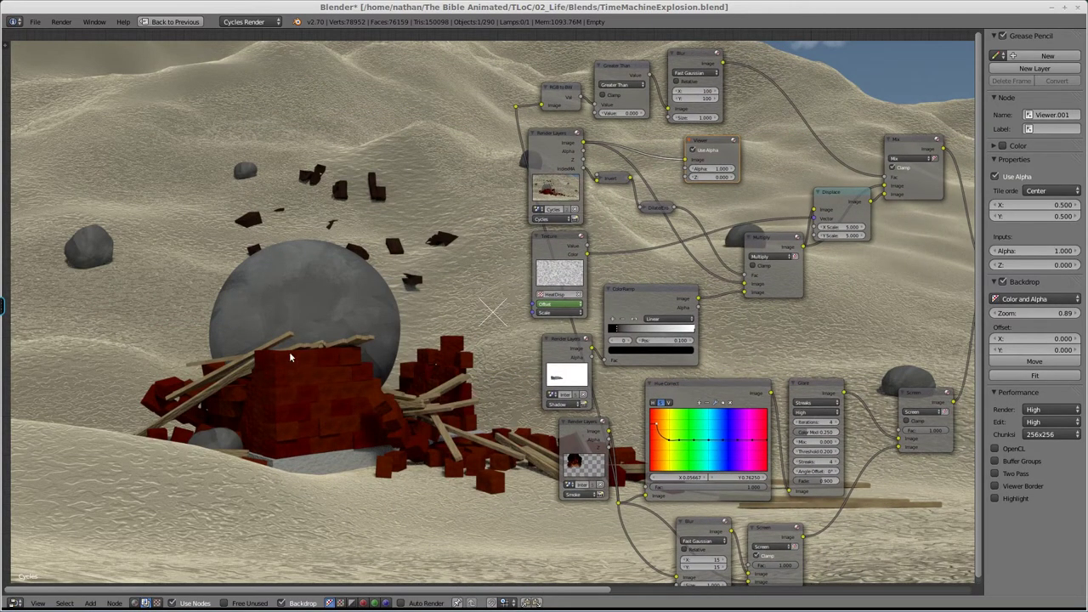
# - Move the spare Viewer node beside the ColorRamp node and connect the HeatDisp texture's Color output to it
pyautogui.moveTo(711, 150); pyautogui.dragTo(740, 328)
pyautogui.moveTo(586, 255); pyautogui.dragTo(717, 346)
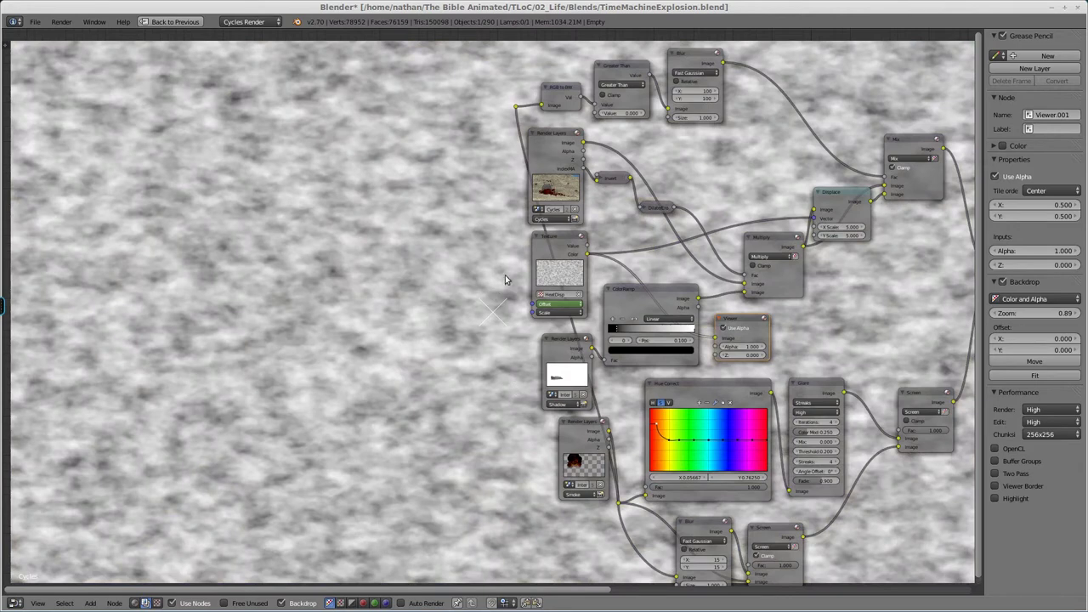
# - Move the ColorRamp node up out of the way and connect the Shadow render layer's Image output to the spare Viewer node
pyautogui.click(610, 348)
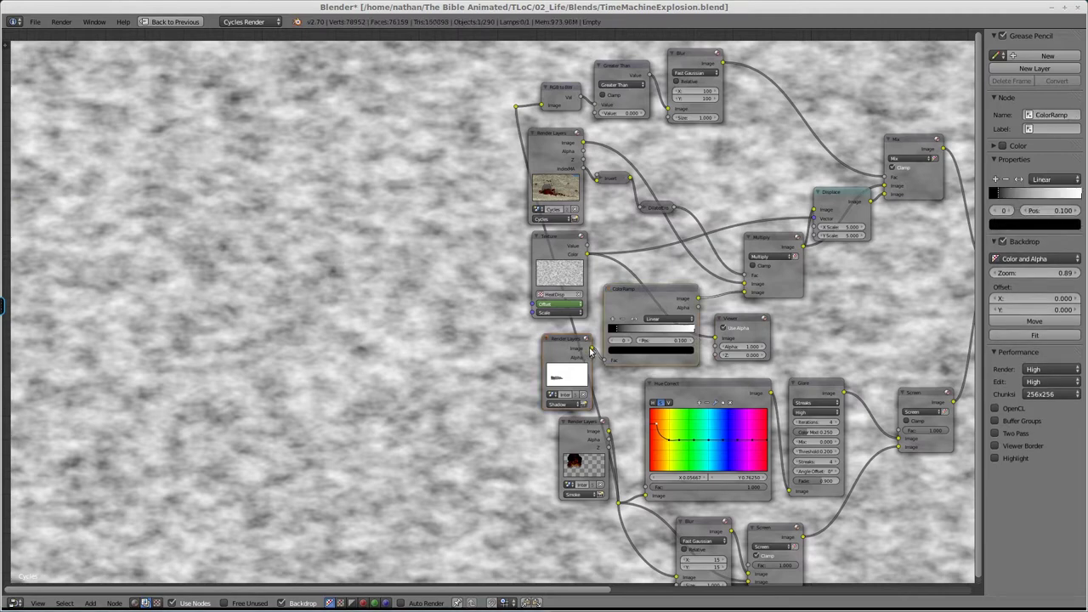
pyautogui.press('g')
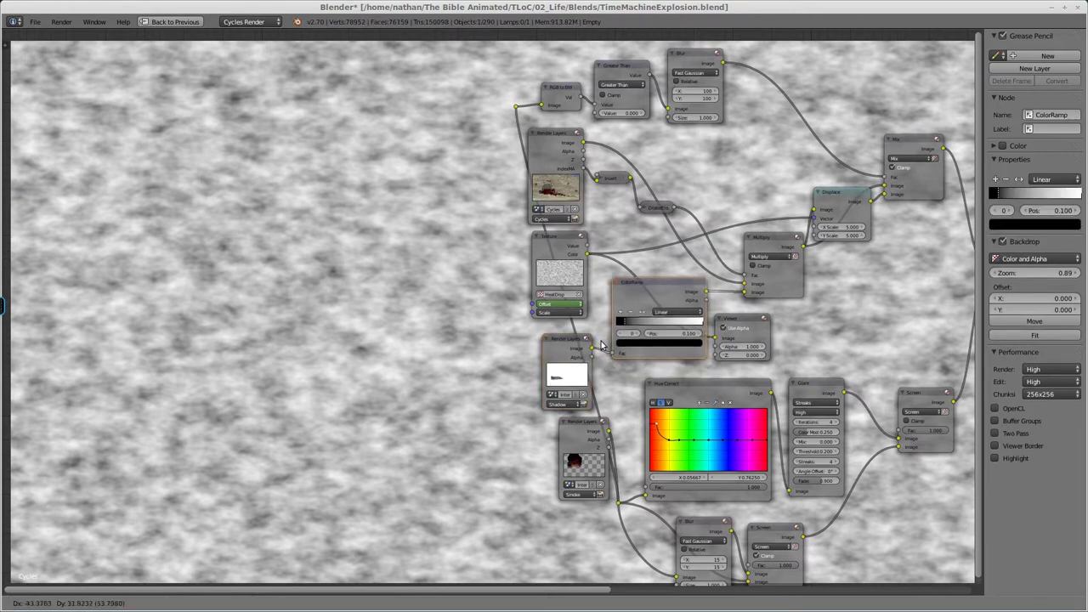
pyautogui.click(672, 336)
pyautogui.press('g')
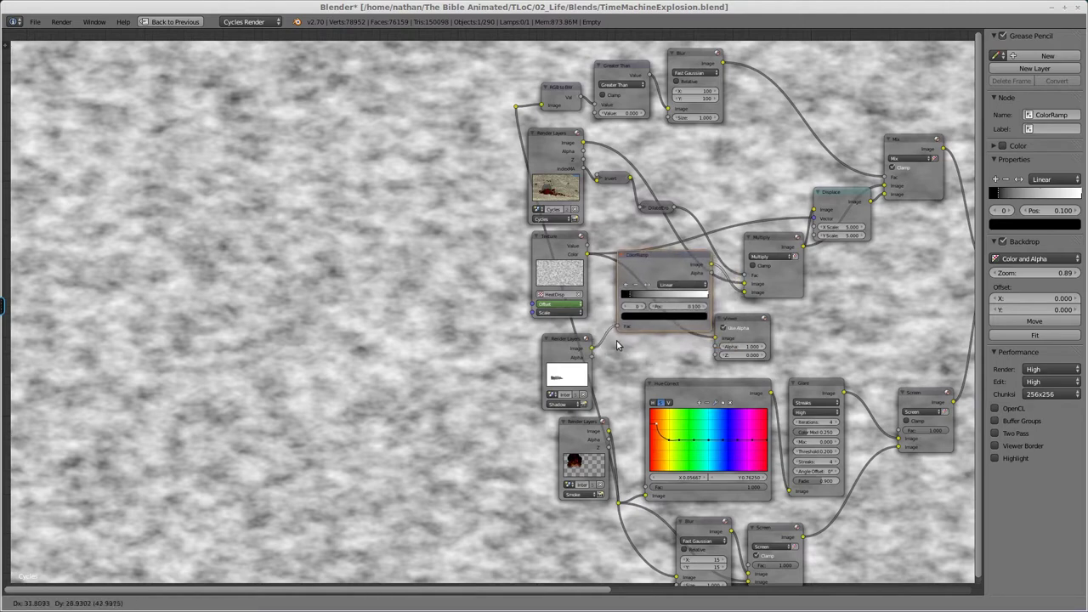
pyautogui.click(604, 343)
pyautogui.moveTo(592, 351); pyautogui.dragTo(709, 337)
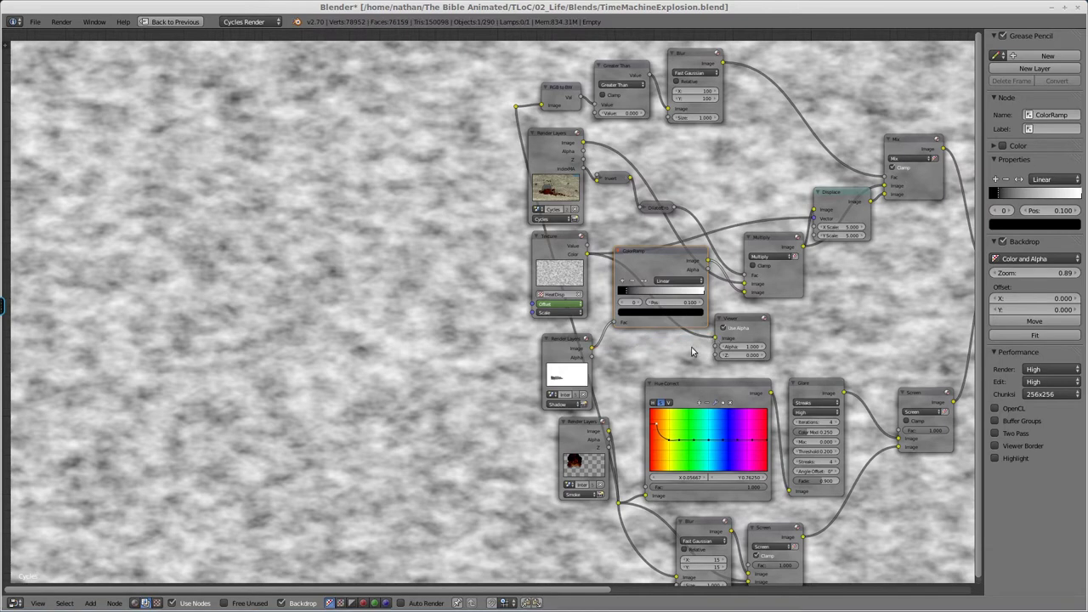
pyautogui.moveTo(593, 351); pyautogui.dragTo(618, 355)
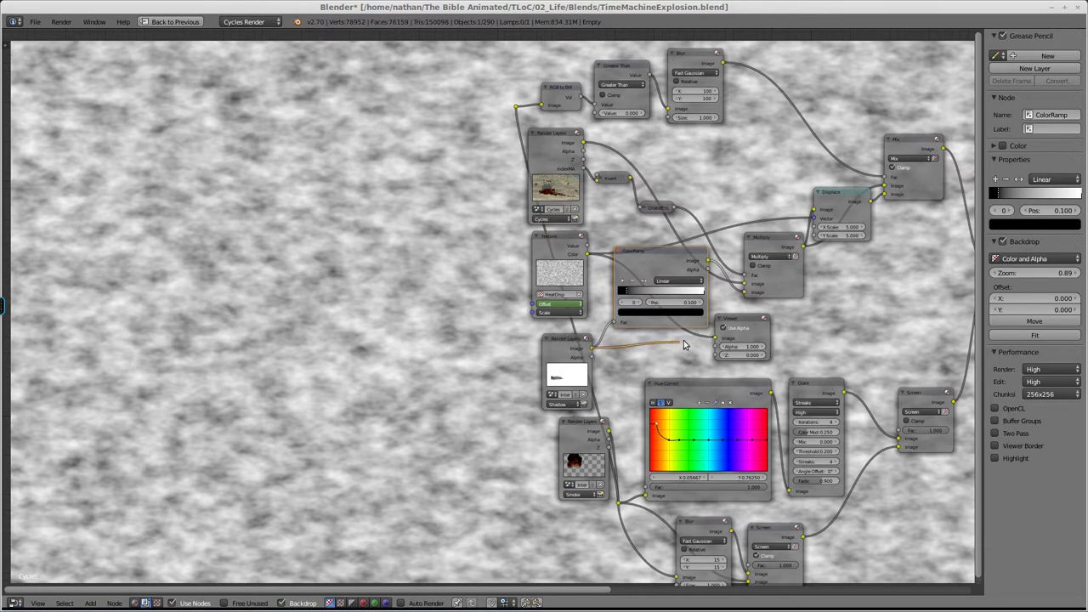
pyautogui.moveTo(689, 343); pyautogui.dragTo(716, 347)
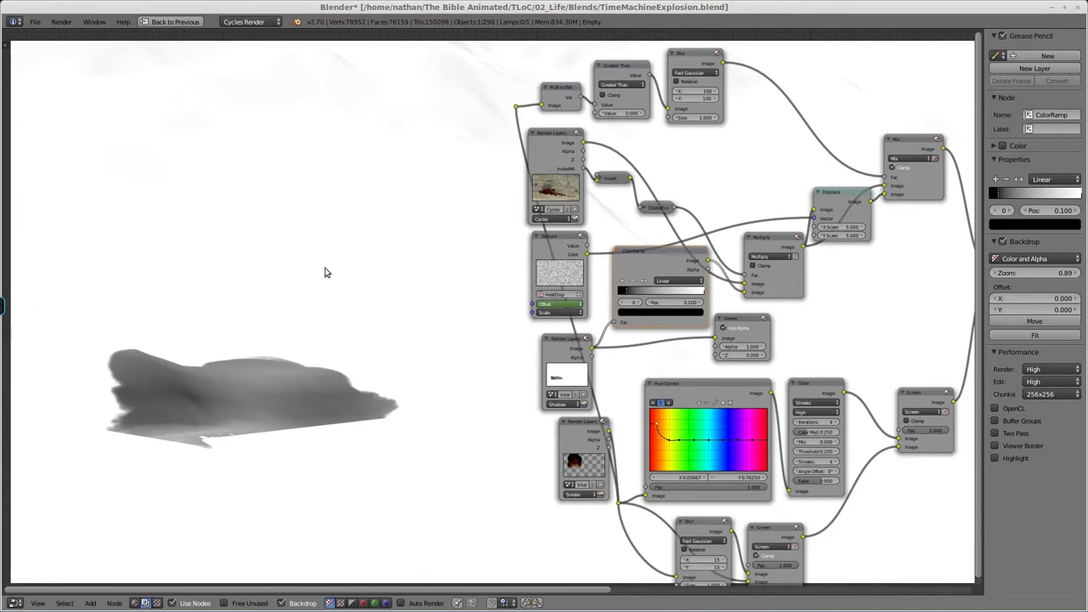
# - Connect the Smoke render layer's Image output to the spare Viewer node
pyautogui.moveTo(566, 353); pyautogui.dragTo(472, 344, button='middle')
pyautogui.moveTo(515, 423); pyautogui.dragTo(623, 332)
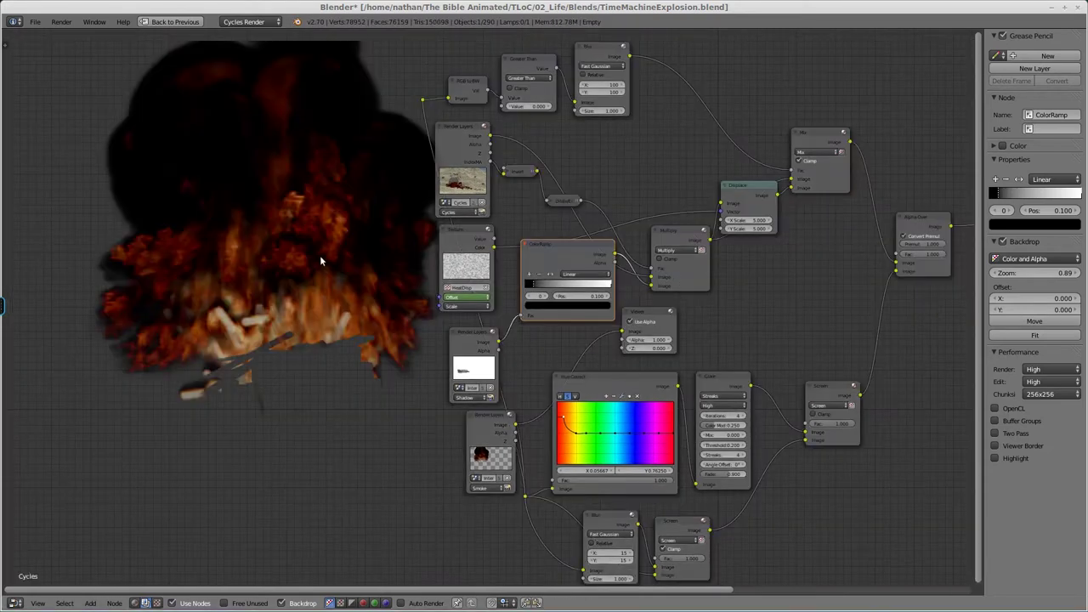
pyautogui.moveTo(585, 353); pyautogui.dragTo(553, 406, button='middle')
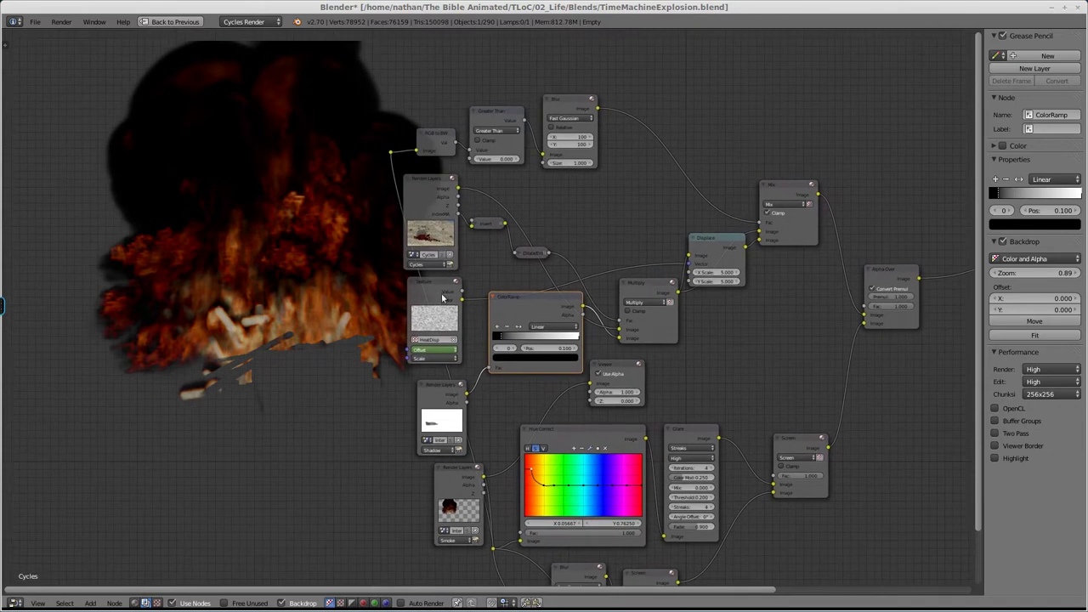
# - Shift the ColorRamp node slightly, place the spare Viewer node beside the Multiply node and feed it Multiply's Image output
pyautogui.moveTo(531, 304); pyautogui.dragTo(515, 328)
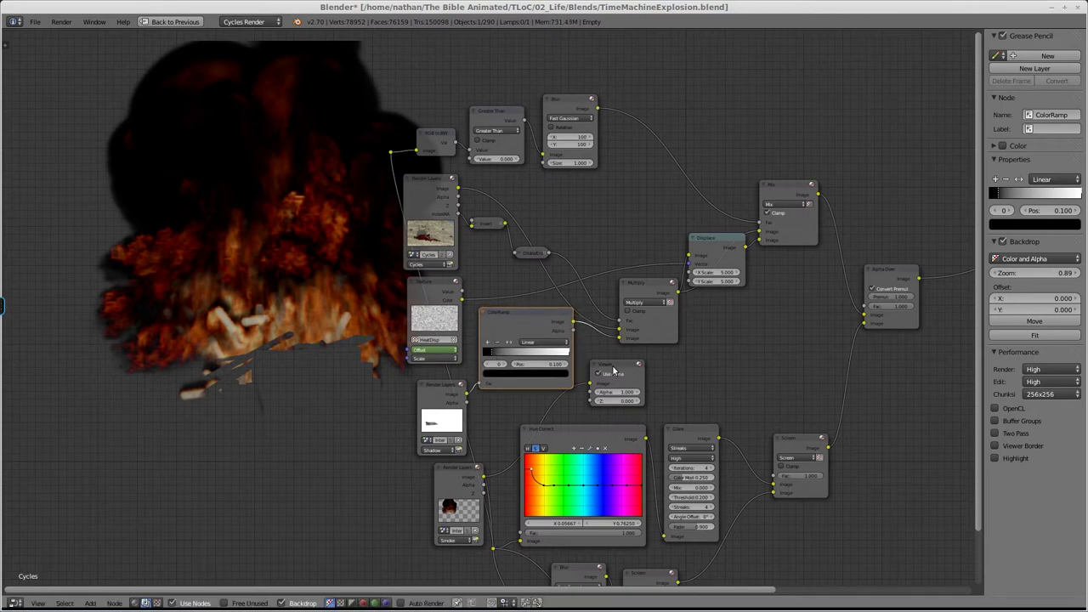
pyautogui.moveTo(614, 367); pyautogui.dragTo(732, 330)
pyautogui.moveTo(677, 295); pyautogui.dragTo(713, 348)
pyautogui.moveTo(254, 394); pyautogui.dragTo(376, 370, button='middle')
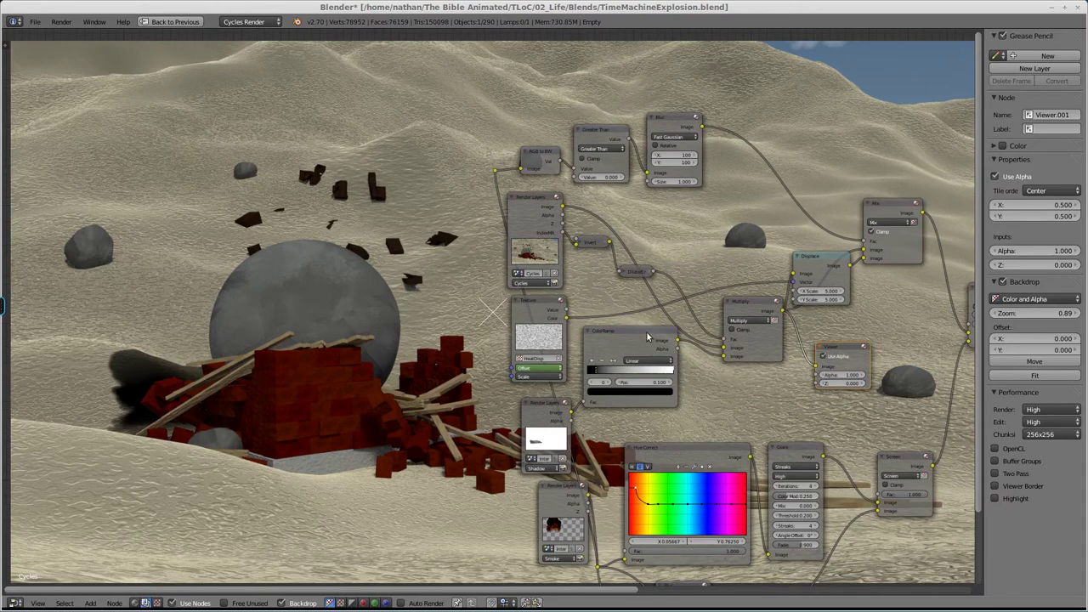
pyautogui.moveTo(650, 336); pyautogui.dragTo(642, 348, button='middle')
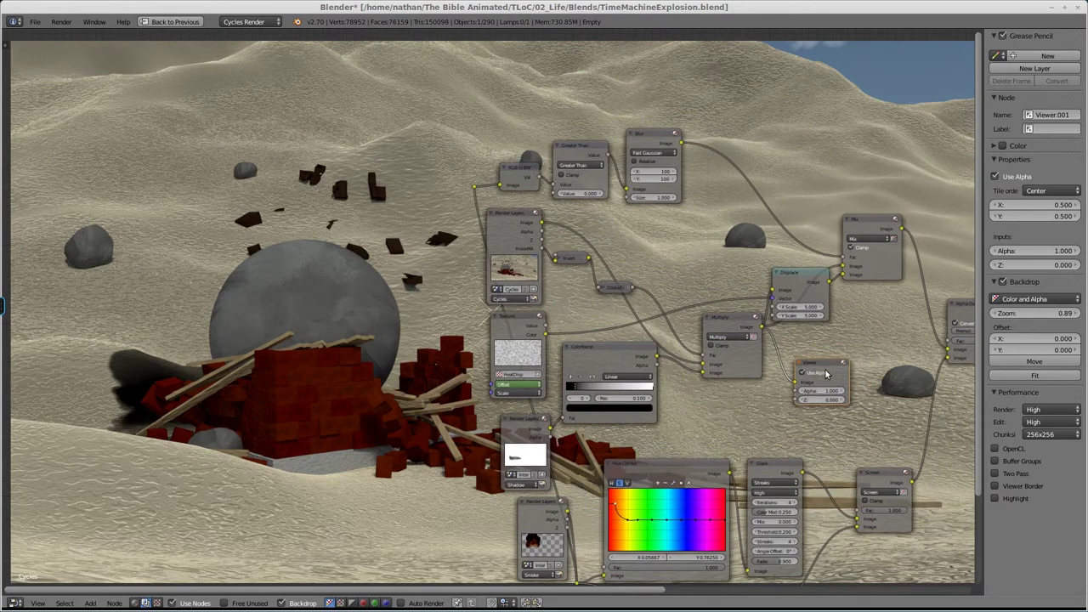
# - Compare the Invert node's mask with the Multiply result by moving the spare Viewer node to each and connecting its output
pyautogui.moveTo(823, 373); pyautogui.dragTo(698, 234)
pyautogui.moveTo(586, 259); pyautogui.dragTo(672, 244)
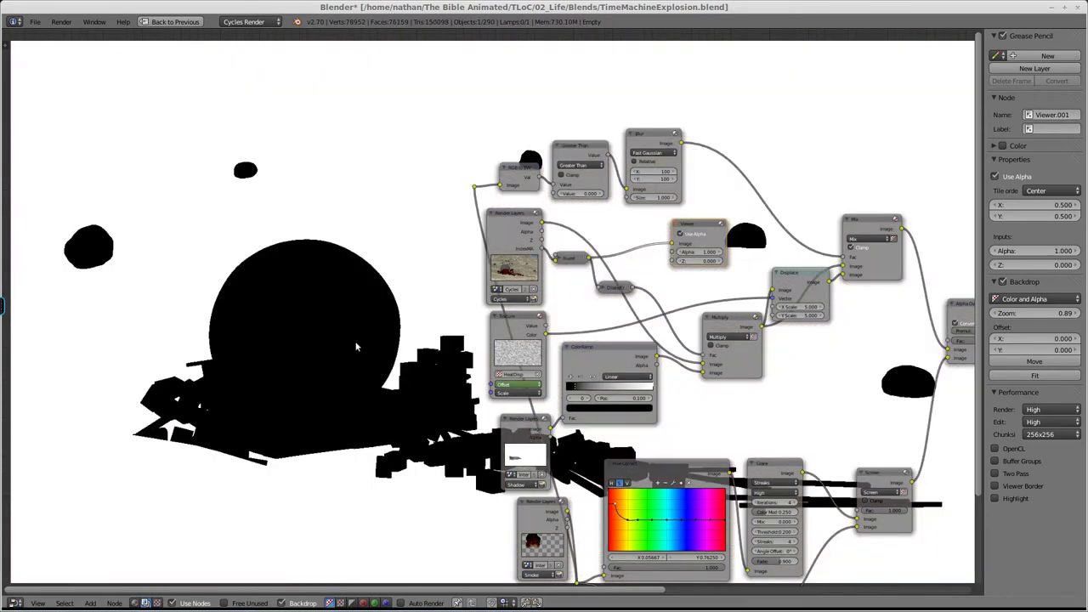
pyautogui.moveTo(314, 385); pyautogui.dragTo(348, 372, button='middle')
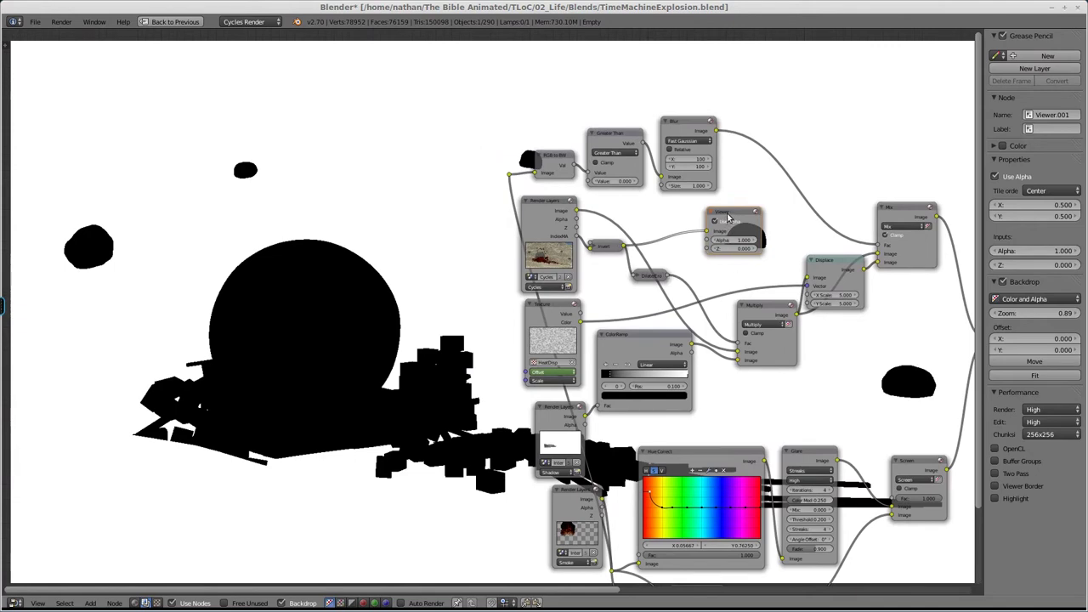
pyautogui.moveTo(714, 210); pyautogui.dragTo(818, 327)
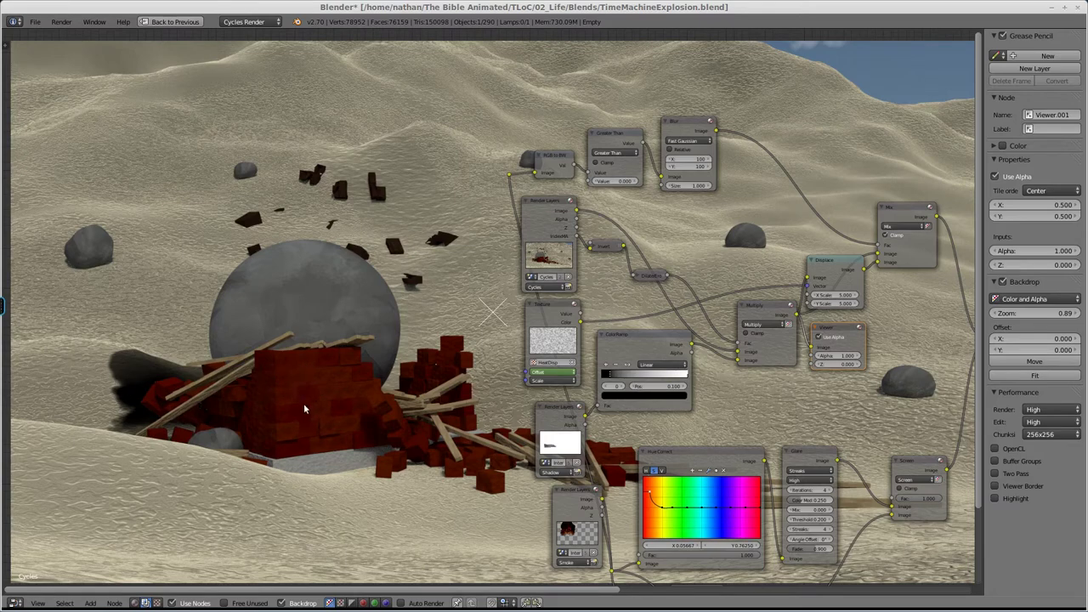
# - Move the spare Viewer node back near the Invert node, reconnect Invert's output to it and examine the mask
pyautogui.moveTo(834, 329); pyautogui.dragTo(755, 201)
pyautogui.press('g')
pyautogui.click(632, 258)
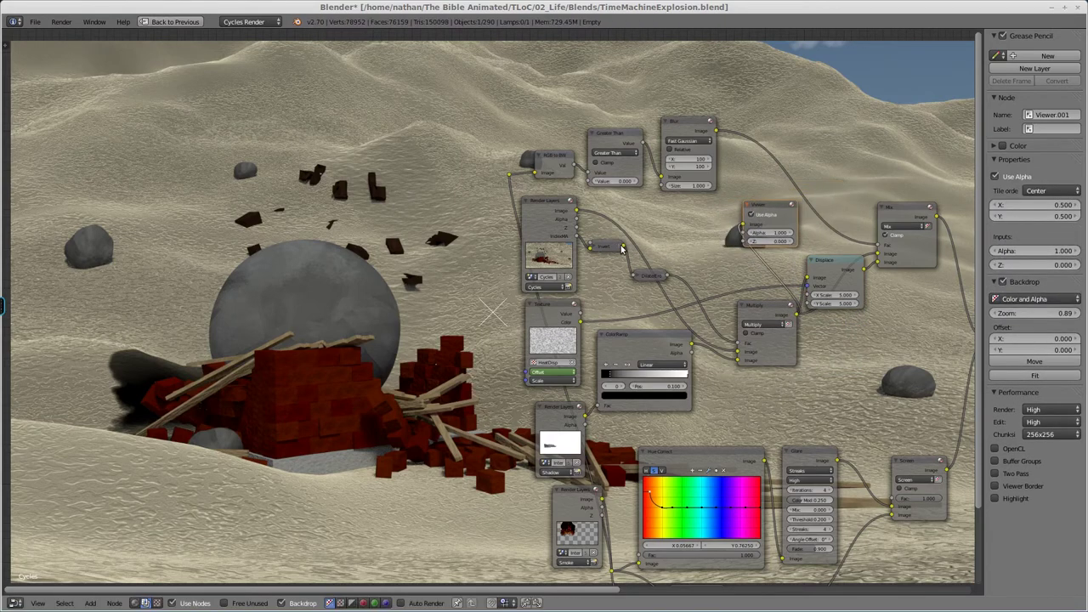
pyautogui.keyDown('ctrl'); pyautogui.keyDown('shift'); pyautogui.click(619, 248); pyautogui.keyUp('shift'); pyautogui.keyUp('ctrl')
pyautogui.moveTo(723, 221)
pyautogui.mouseDown()
pyautogui.moveTo(742, 225)
pyautogui.moveTo(748, 211)
pyautogui.moveTo(736, 221)
pyautogui.mouseUp()
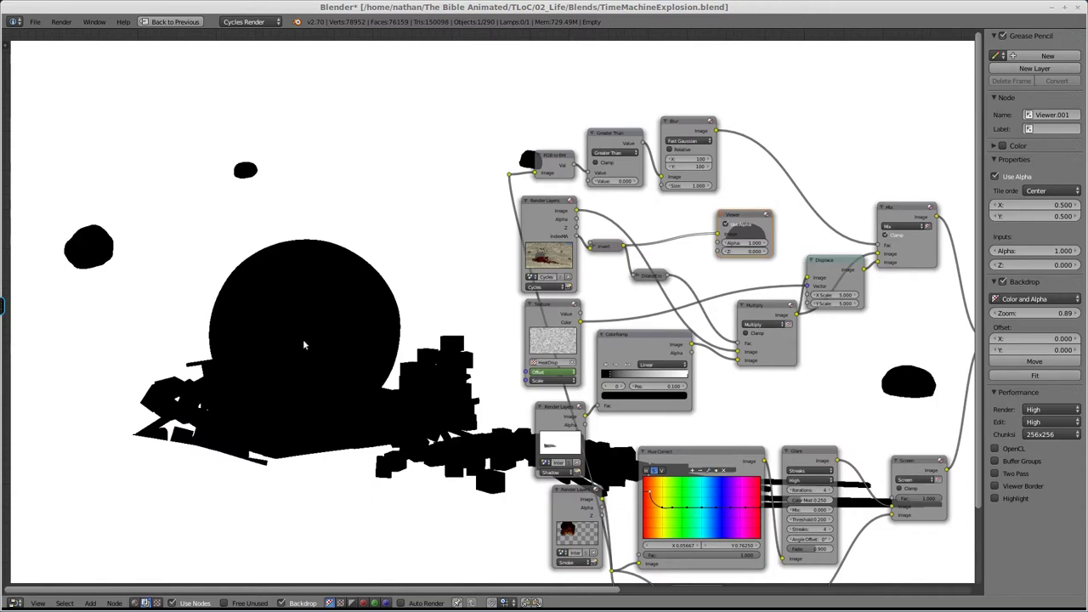
pyautogui.moveTo(320, 405); pyautogui.dragTo(473, 387, button='middle')
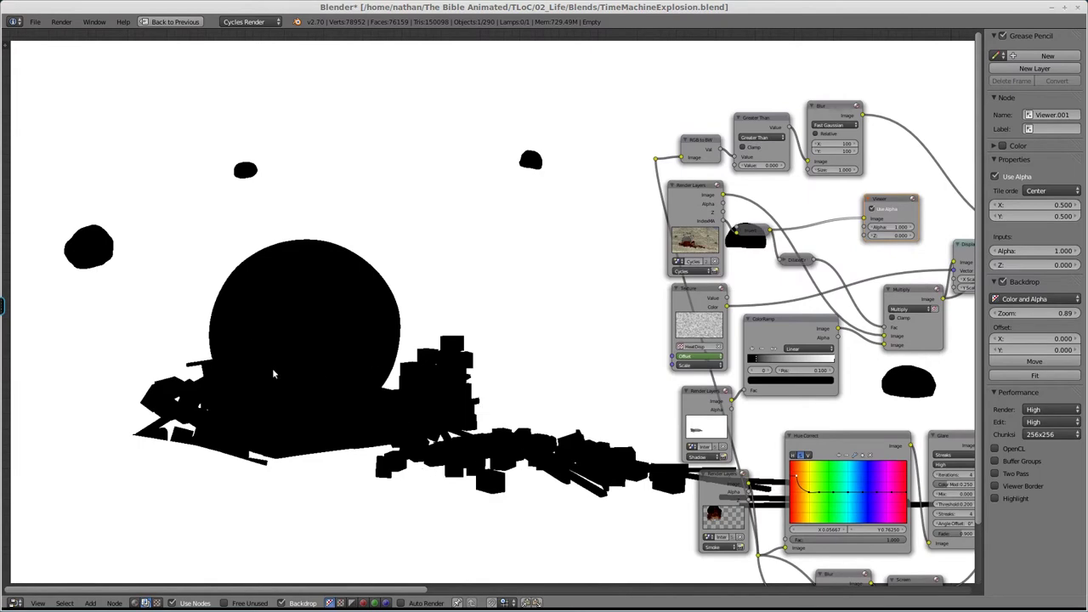
pyautogui.moveTo(512, 325); pyautogui.dragTo(279, 351, button='middle')
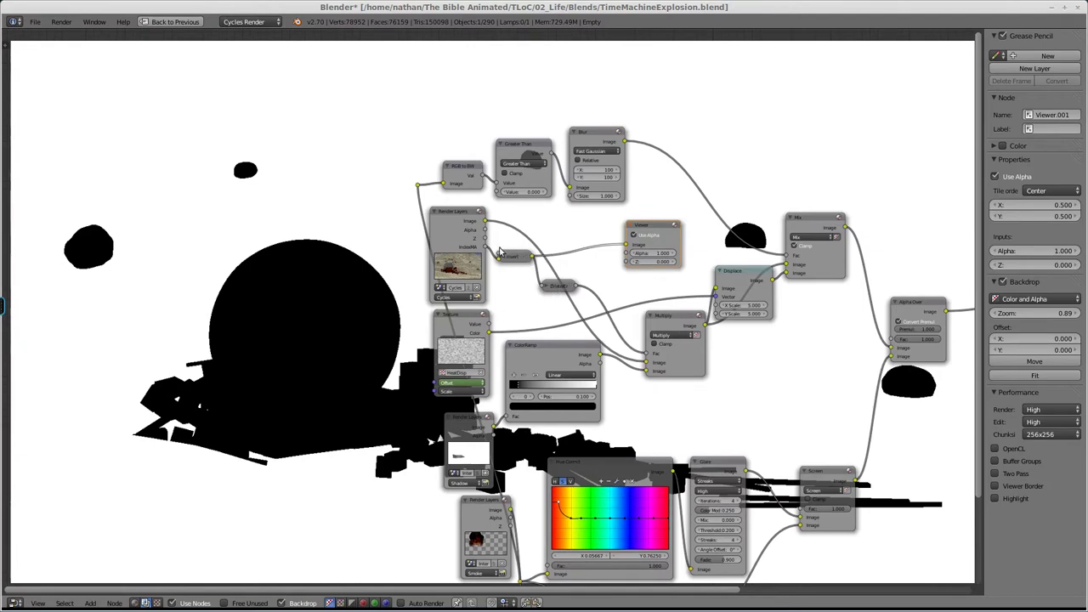
# - Feed the spare Viewer node the Cycles layer's IndexMA pass, the Invert output and the Dilate/Erode output in turn
pyautogui.moveTo(486, 246); pyautogui.dragTo(622, 250)
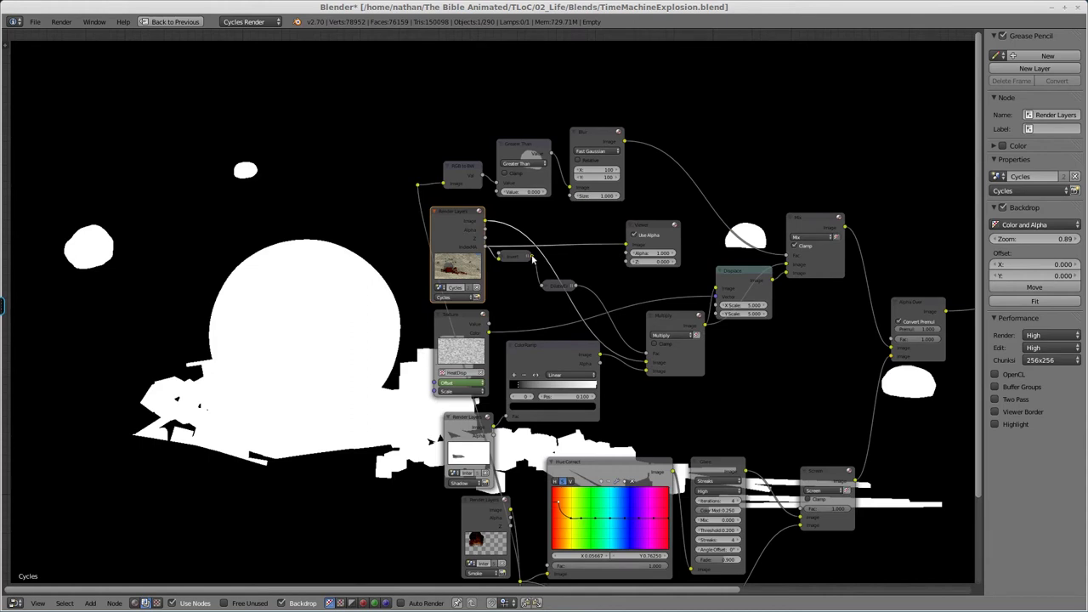
pyautogui.moveTo(533, 256); pyautogui.dragTo(626, 246)
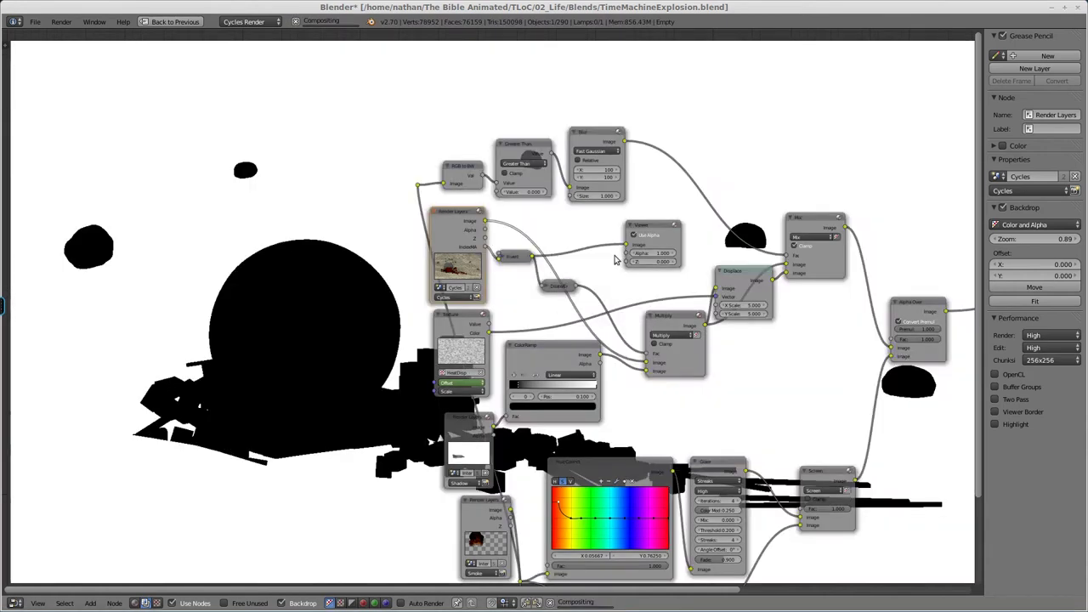
pyautogui.click(573, 286)
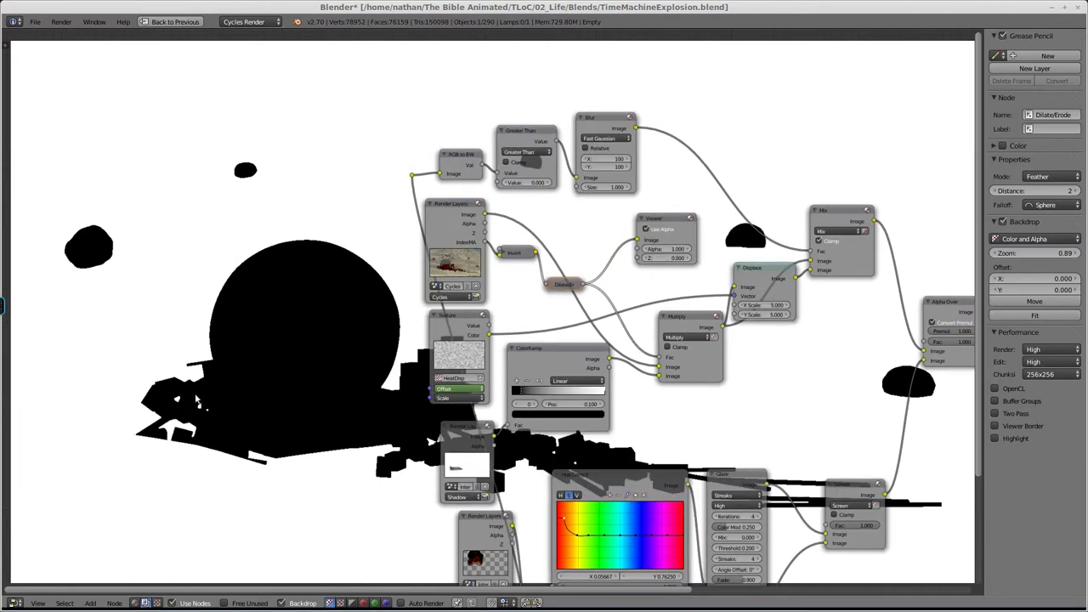
# - Preview Multiply's output in the spare Viewer node beside it, with the Dilate/Erode mask unplugged from Fac and then reconnected
pyautogui.moveTo(575, 314); pyautogui.dragTo(505, 316, button='middle')
pyautogui.moveTo(583, 232); pyautogui.dragTo(683, 349)
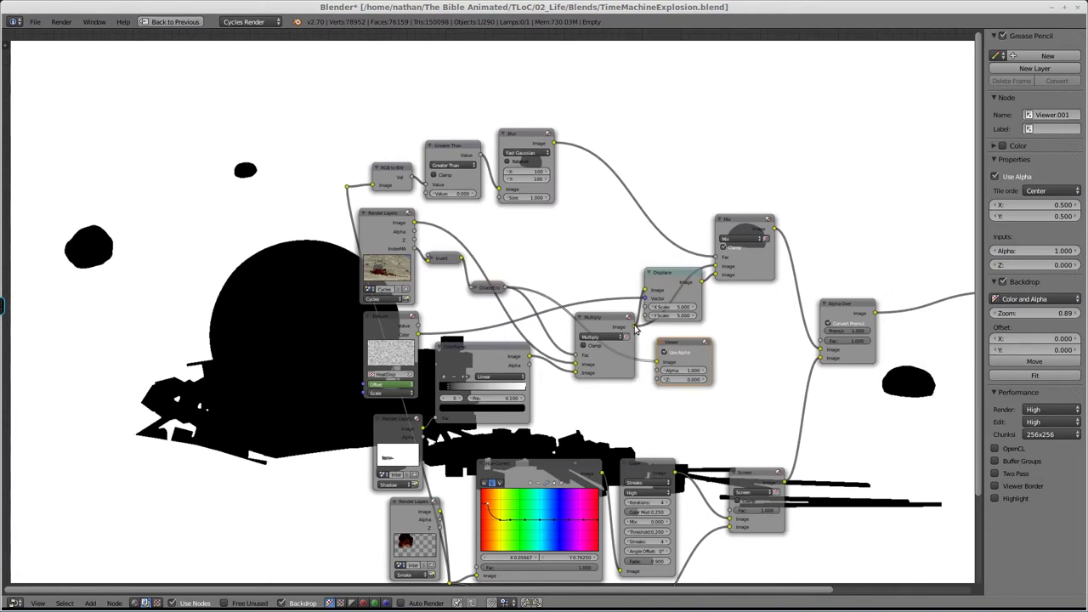
pyautogui.moveTo(637, 329); pyautogui.dragTo(667, 374)
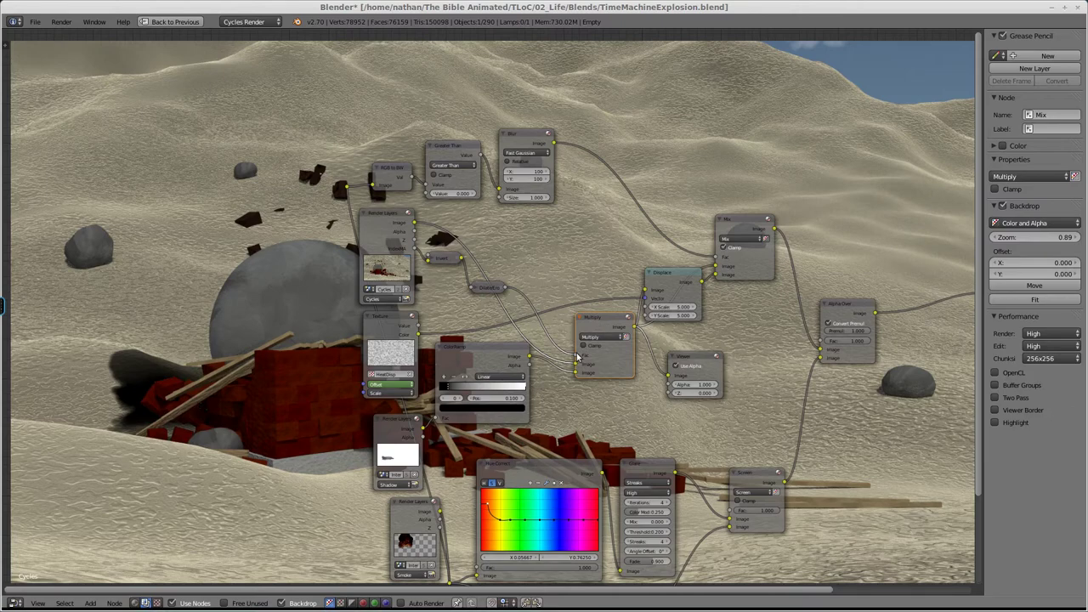
pyautogui.moveTo(576, 356); pyautogui.dragTo(552, 317)
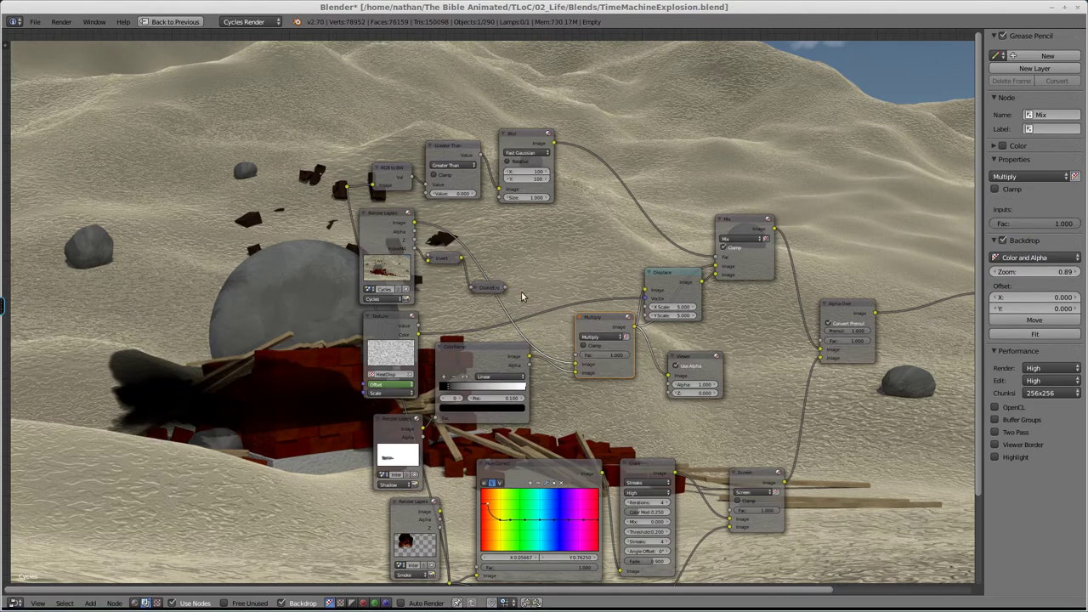
pyautogui.moveTo(506, 290); pyautogui.dragTo(576, 360)
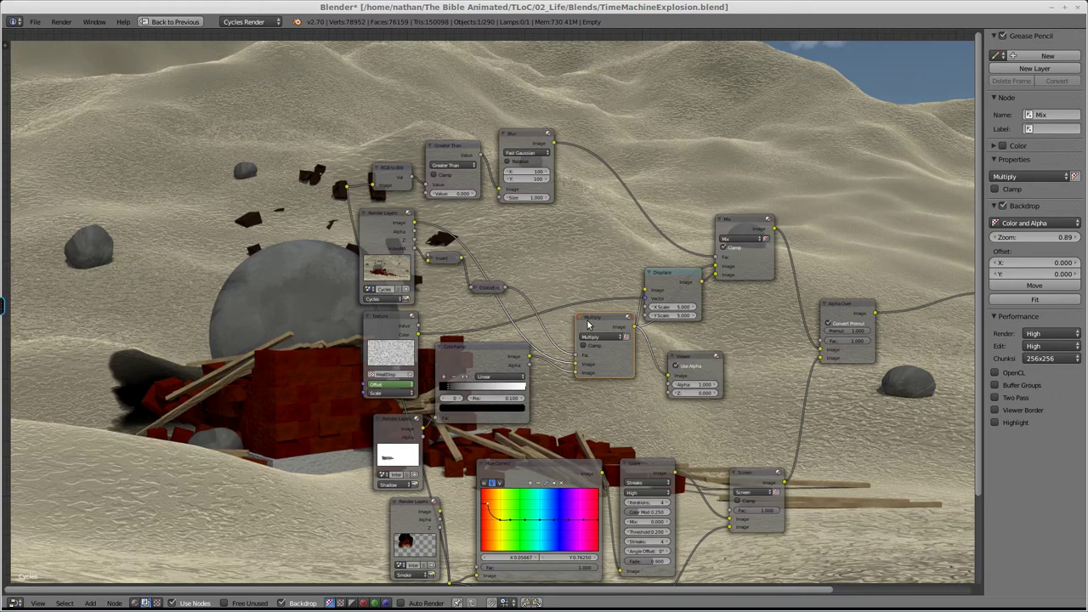
# - Move the spare Viewer node beside the Displace node and connect Displace's Image output to it
pyautogui.moveTo(604, 321); pyautogui.dragTo(481, 328, button='middle')
pyautogui.moveTo(637, 229); pyautogui.dragTo(675, 214)
pyautogui.moveTo(559, 365); pyautogui.dragTo(661, 283)
pyautogui.moveTo(579, 290); pyautogui.dragTo(617, 326)
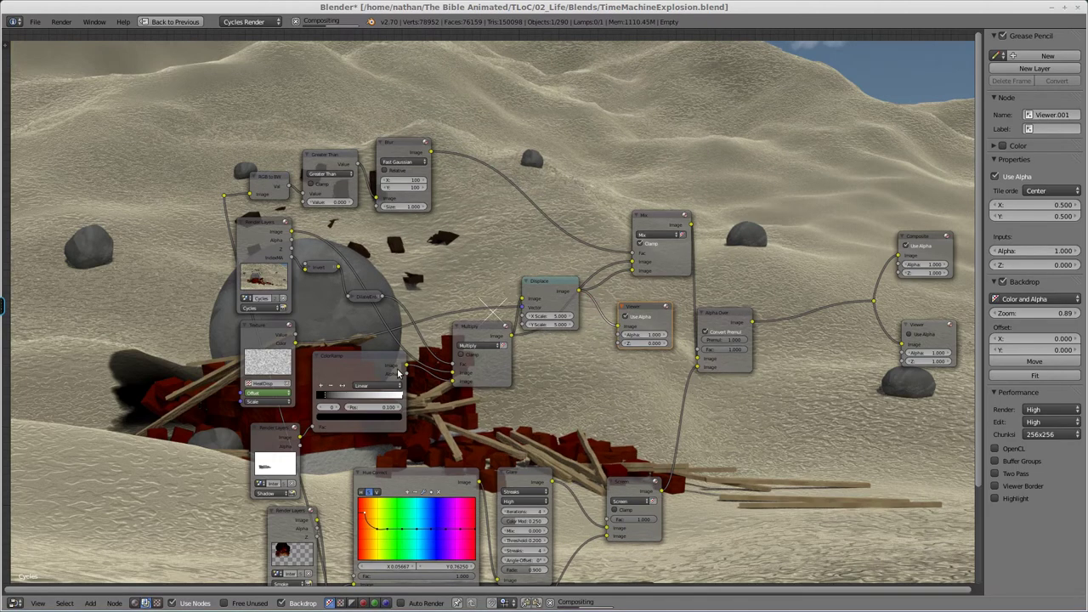
# - Move the spare Viewer node beside the Mix node and connect Mix's Image output to it
pyautogui.moveTo(461, 292); pyautogui.dragTo(342, 355, button='middle')
pyautogui.moveTo(532, 375); pyautogui.dragTo(656, 285)
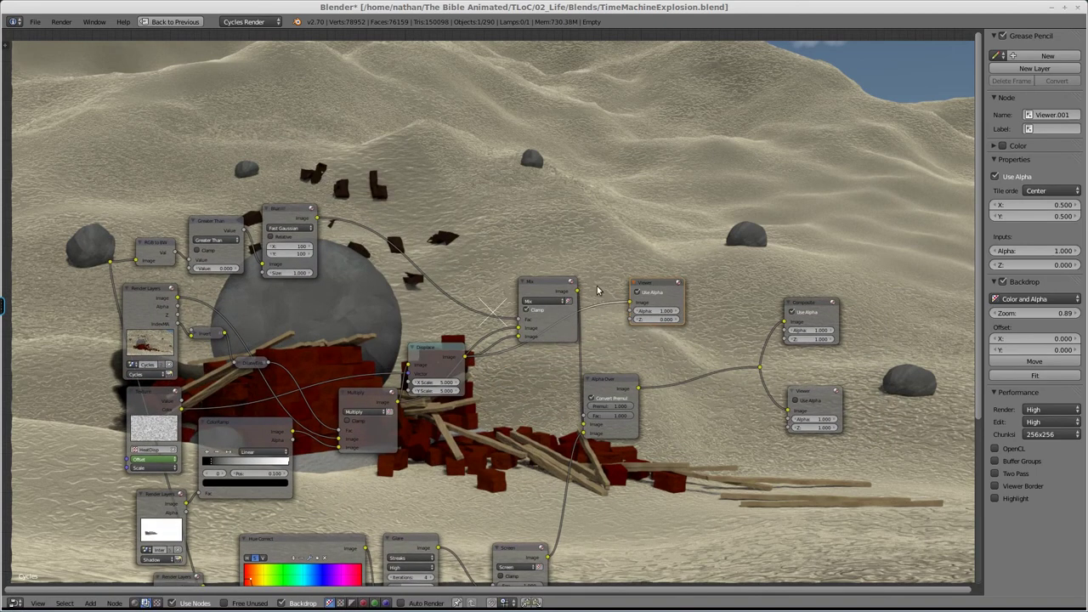
pyautogui.moveTo(576, 293); pyautogui.dragTo(630, 302)
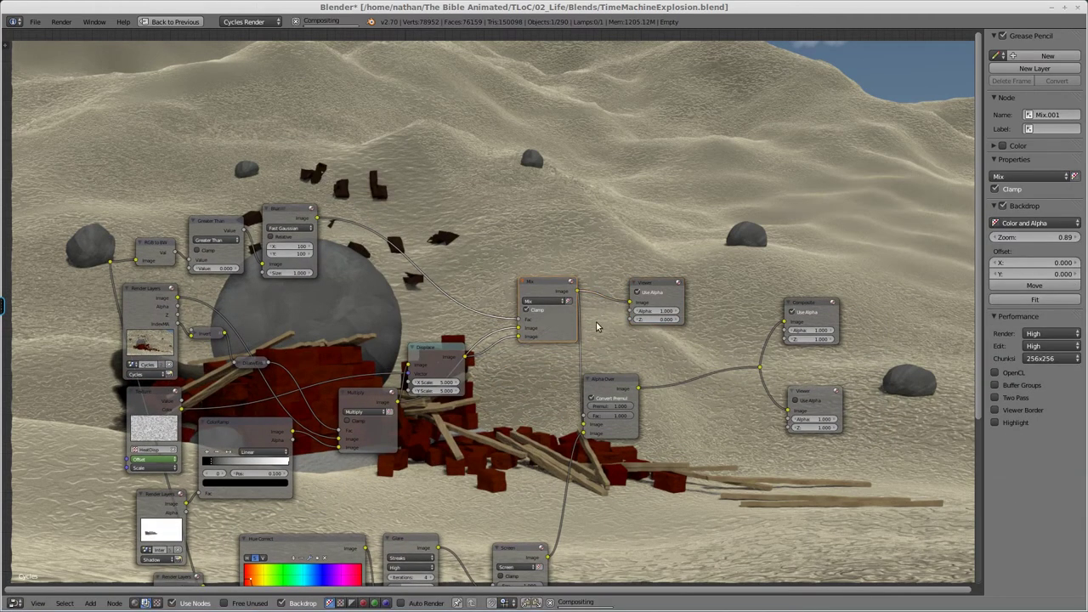
# - Shift the Smoke Render Layers node, move the spare Viewer node beside the Screen node after Glare and feed it from the Smoke reroute
pyautogui.moveTo(282, 340); pyautogui.dragTo(487, 227, button='middle')
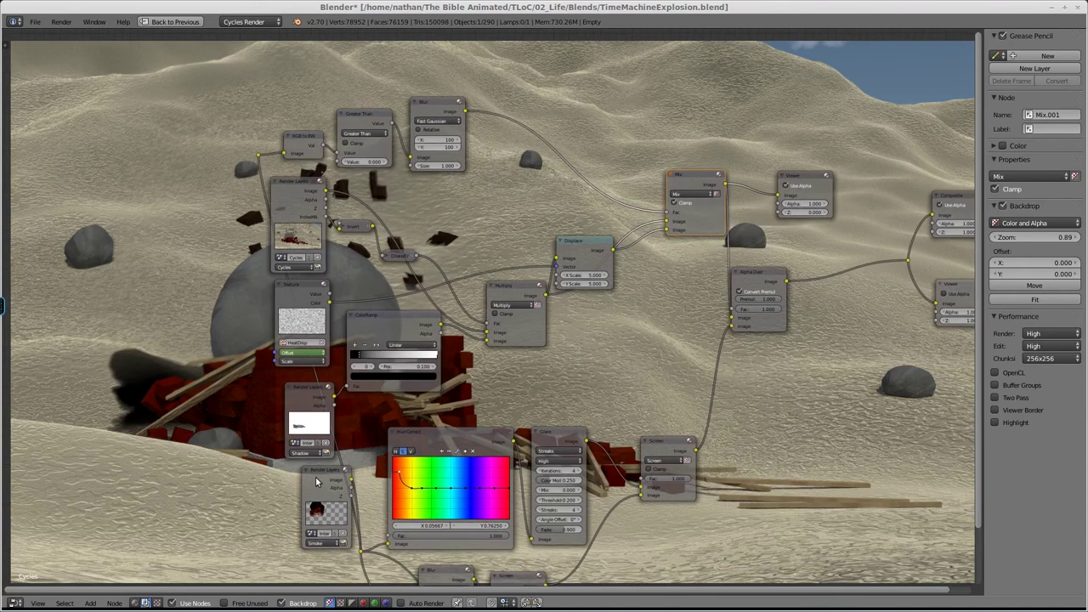
pyautogui.moveTo(316, 484); pyautogui.dragTo(303, 510)
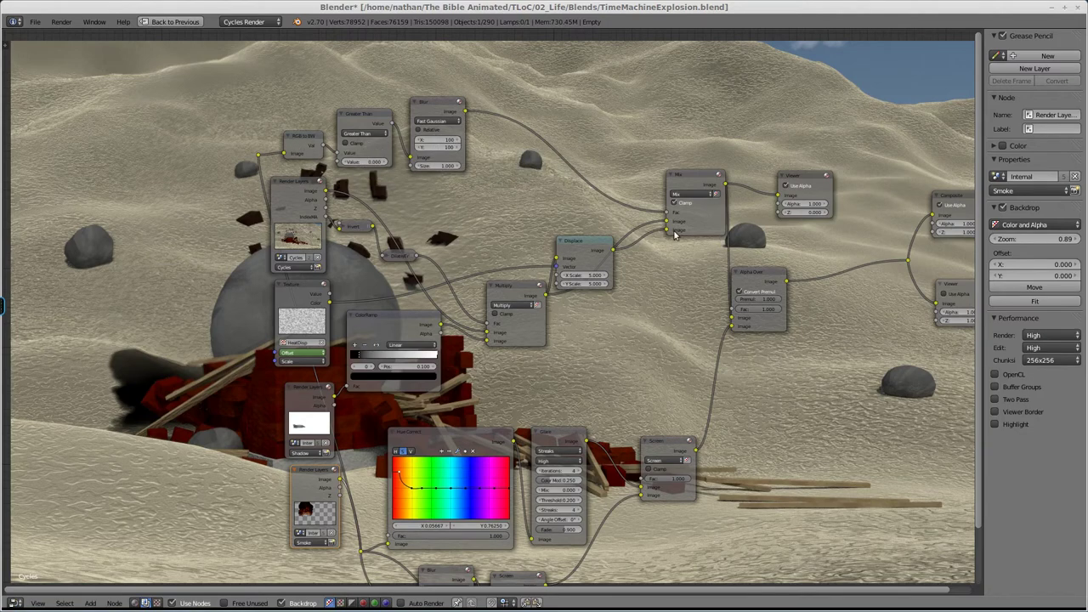
pyautogui.moveTo(692, 236); pyautogui.dragTo(554, 250, button='middle')
pyautogui.moveTo(667, 193); pyautogui.dragTo(621, 456)
pyautogui.moveTo(409, 429); pyautogui.dragTo(530, 318, button='middle')
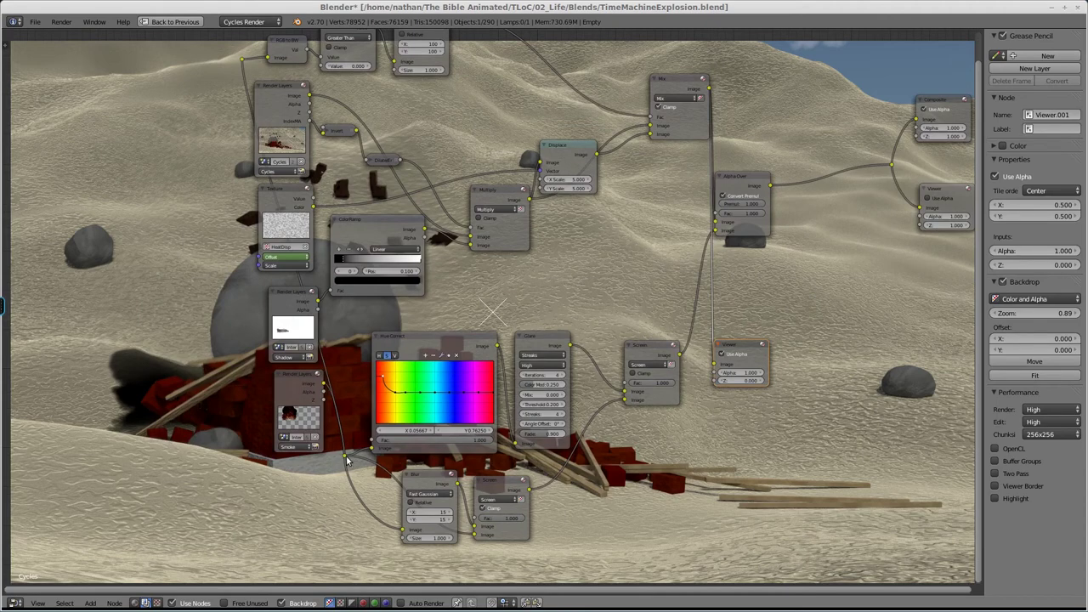
pyautogui.moveTo(346, 459); pyautogui.dragTo(711, 367)
pyautogui.moveTo(264, 337); pyautogui.dragTo(427, 345, button='middle')
pyautogui.moveTo(778, 370); pyautogui.dragTo(734, 370, button='middle')
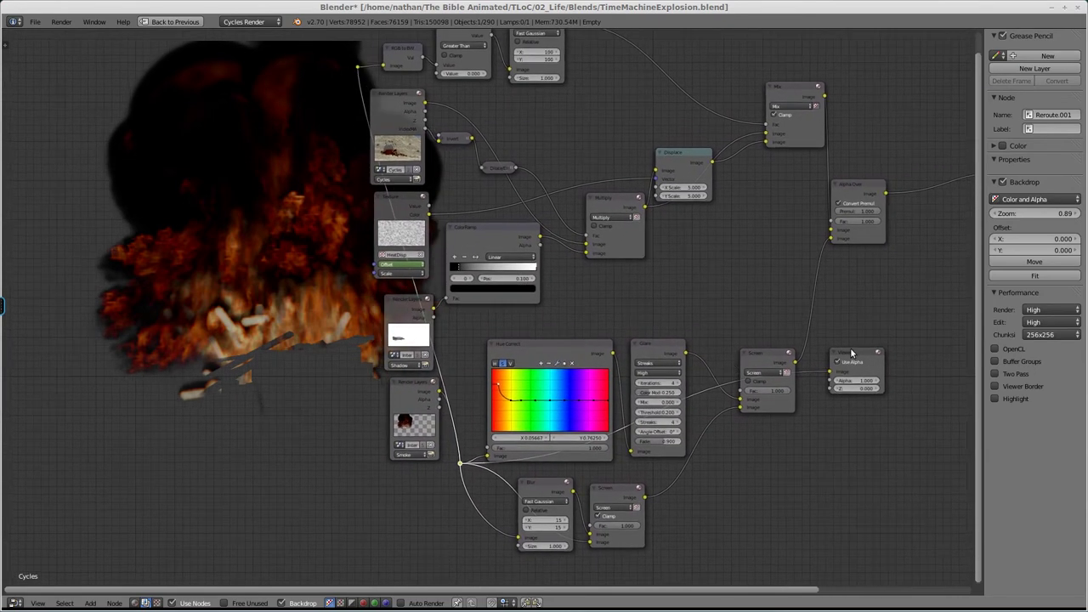
# - Inspect the Screen node after the Blur, then the Screen node after Glare, by connecting each output to the spare Viewer node
pyautogui.moveTo(851, 353); pyautogui.dragTo(742, 481)
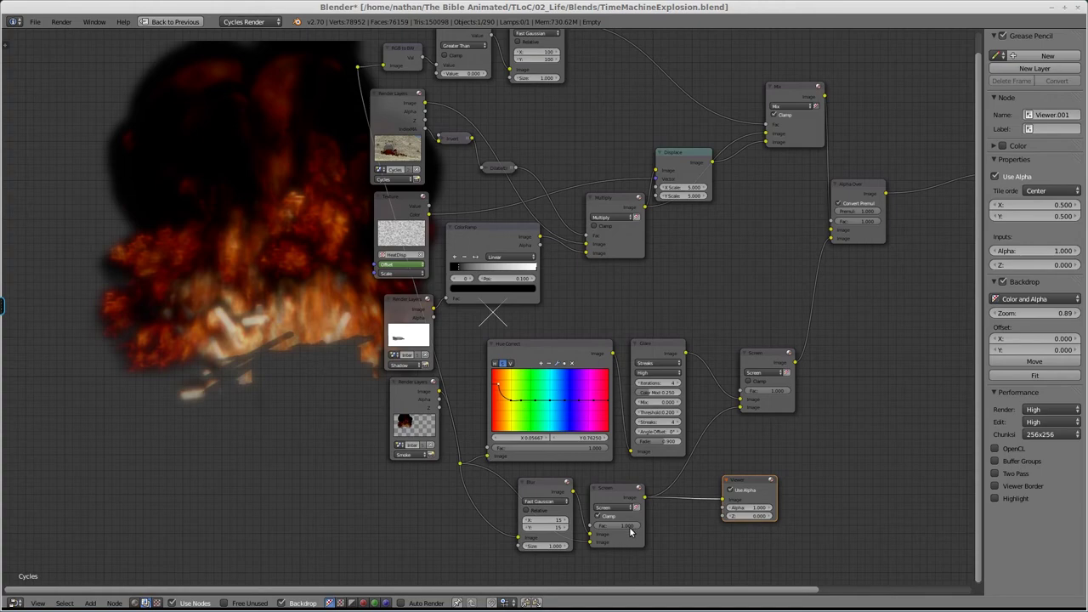
pyautogui.moveTo(245, 273); pyautogui.dragTo(366, 229, button='middle')
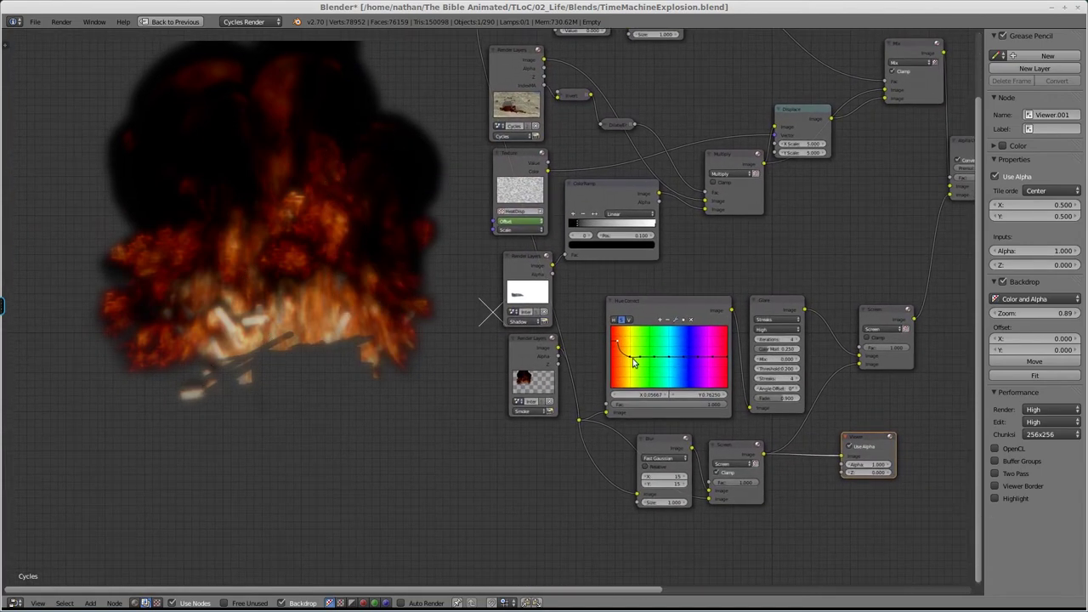
pyautogui.moveTo(747, 347); pyautogui.dragTo(697, 390, button='middle')
pyautogui.moveTo(817, 481); pyautogui.dragTo(927, 369)
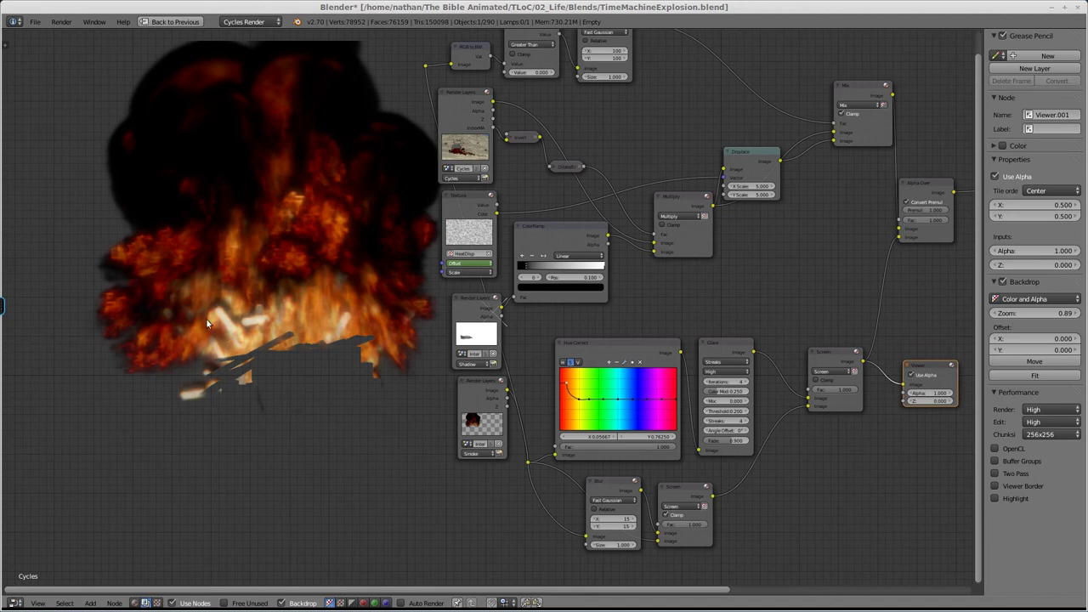
# - Activate the main Viewer node fed by Alpha Over to show the final composite behind the whole node tree
pyautogui.moveTo(728, 267); pyautogui.dragTo(458, 380, button='middle')
pyautogui.click(839, 320)
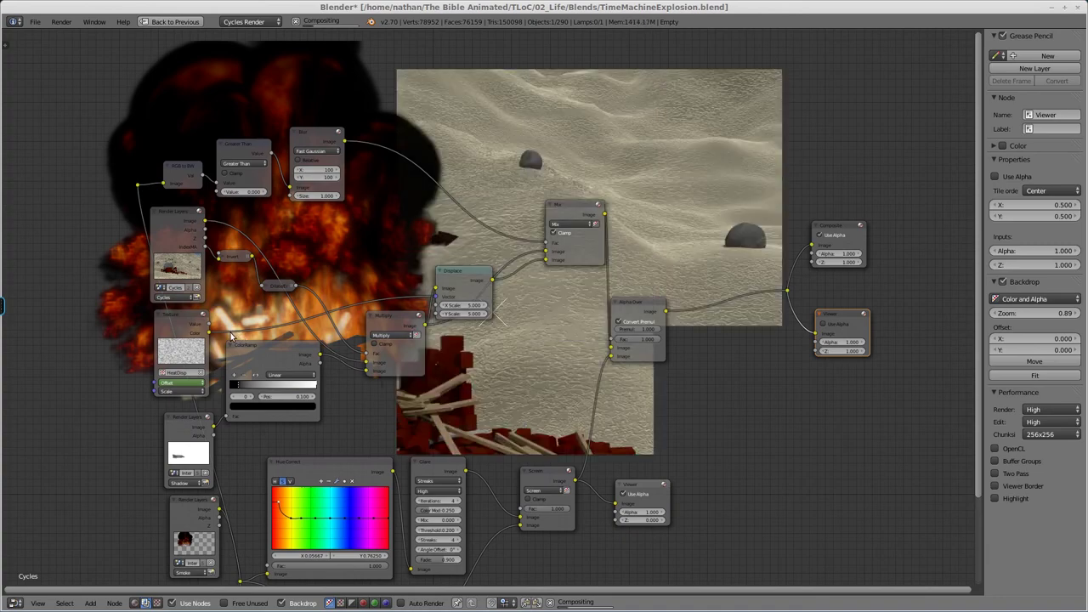
pyautogui.moveTo(132, 334); pyautogui.dragTo(113, 263, button='middle')
pyautogui.scroll(-2, 113, 264)
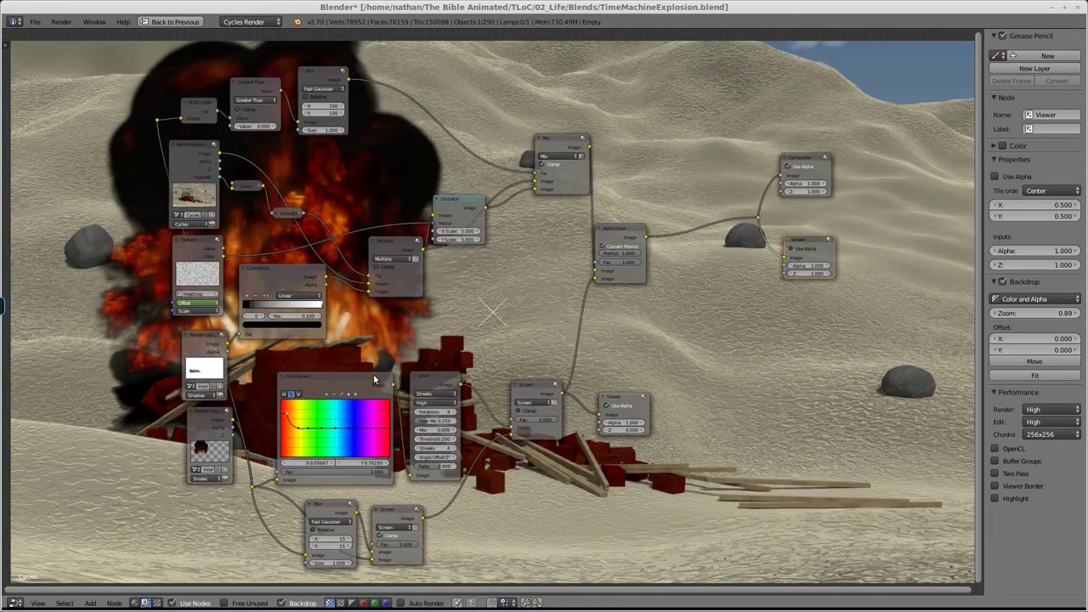
pyautogui.moveTo(373, 375); pyautogui.dragTo(357, 367, button='middle')
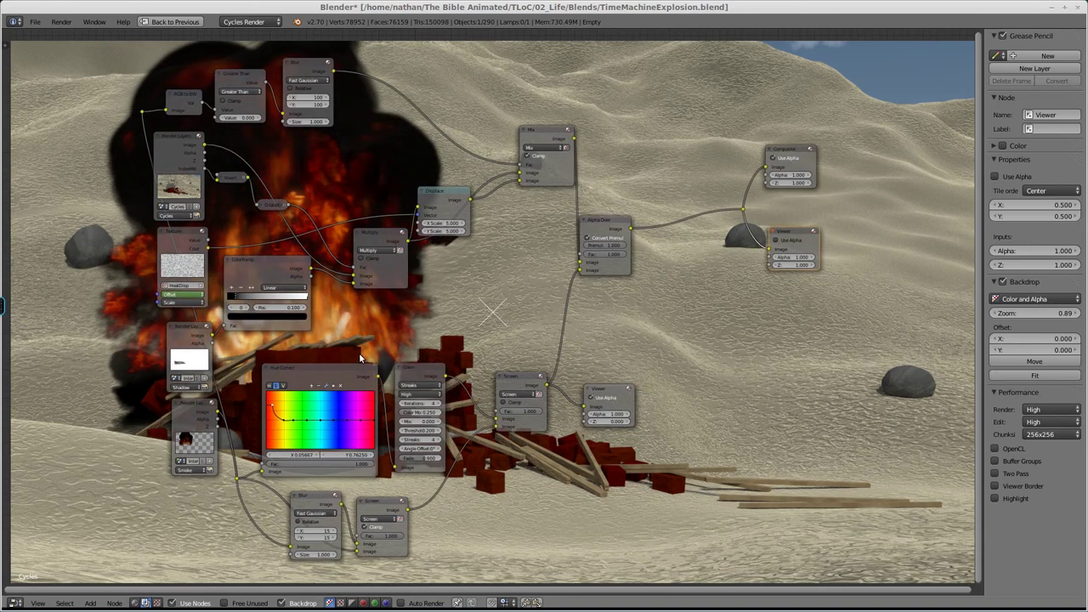
pyautogui.moveTo(457, 310); pyautogui.dragTo(451, 314, button='middle')
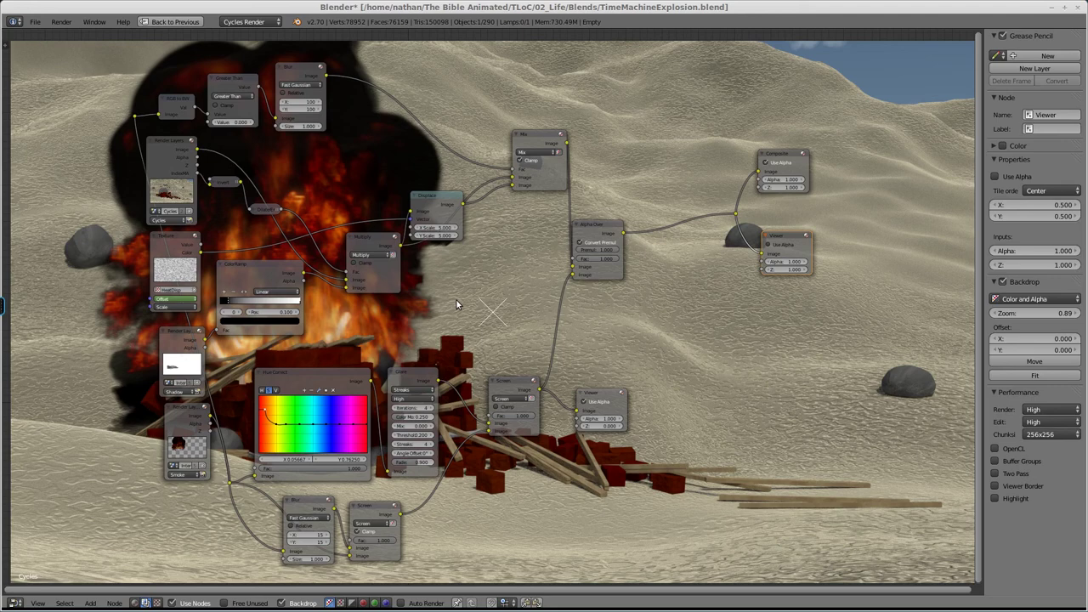
pyautogui.moveTo(457, 301); pyautogui.dragTo(493, 312, button='middle')
pyautogui.moveTo(395, 303); pyautogui.dragTo(325, 306, button='middle')
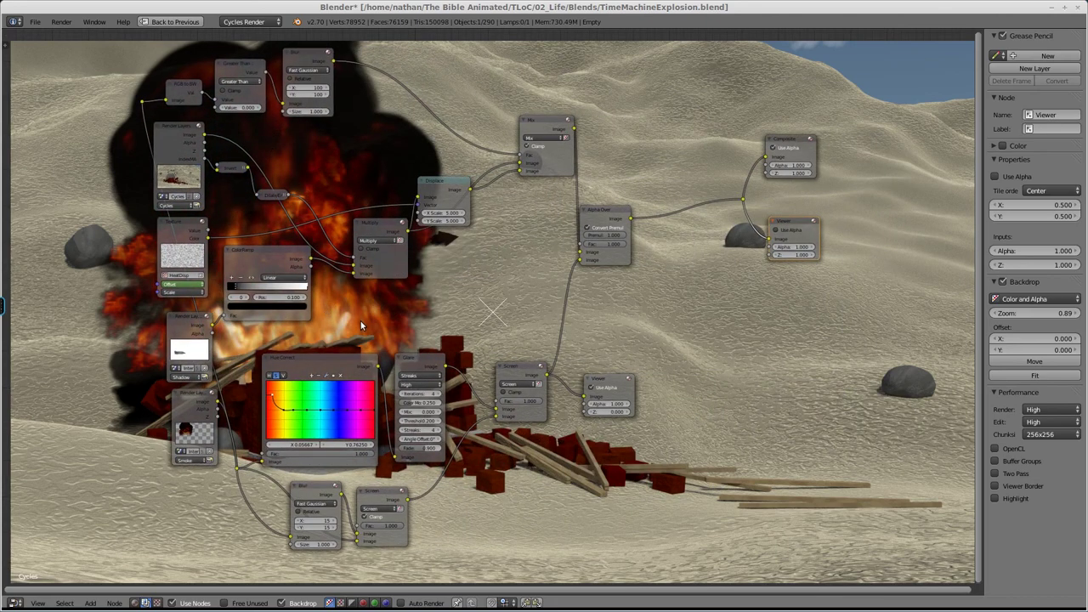